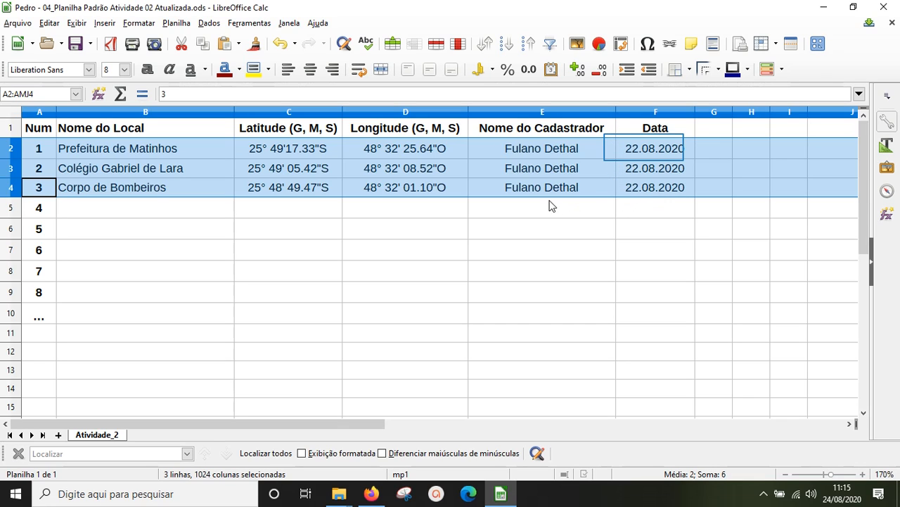
Step: Clear the old dates in F2:F4 and enter 22/08/2020 in F2 for the first place
click(638, 149)
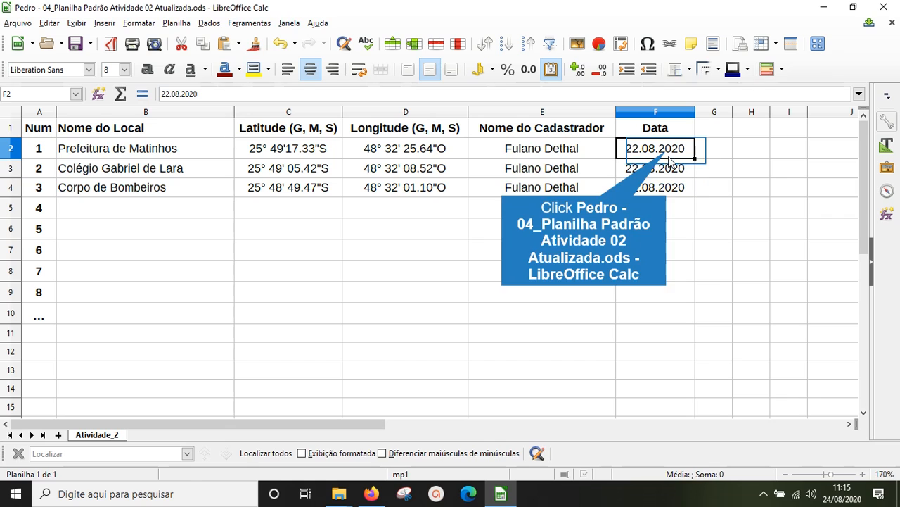
drag(668, 151, 664, 187)
key(Delete)
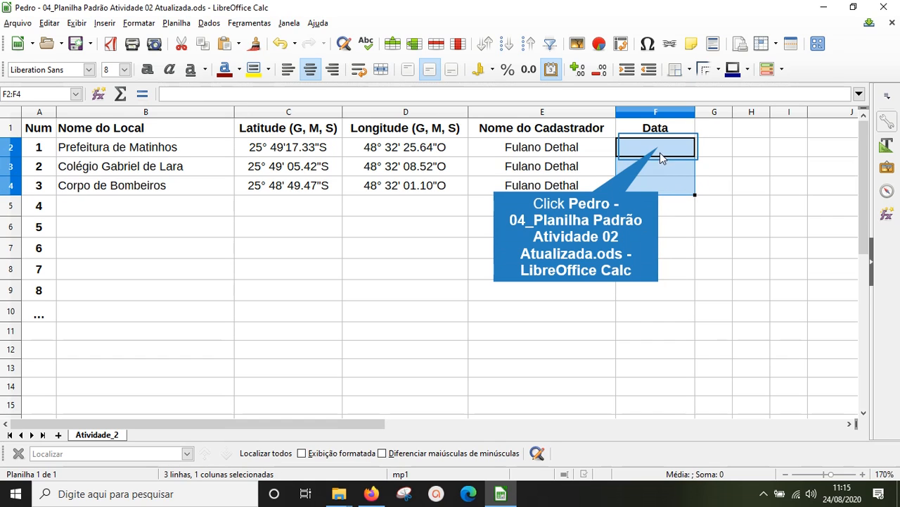
click(660, 152)
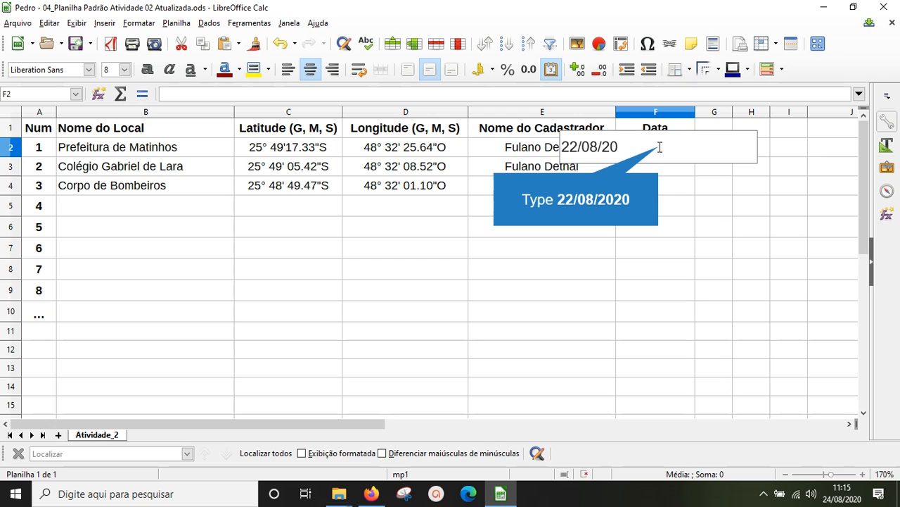
text(22/08/2020)
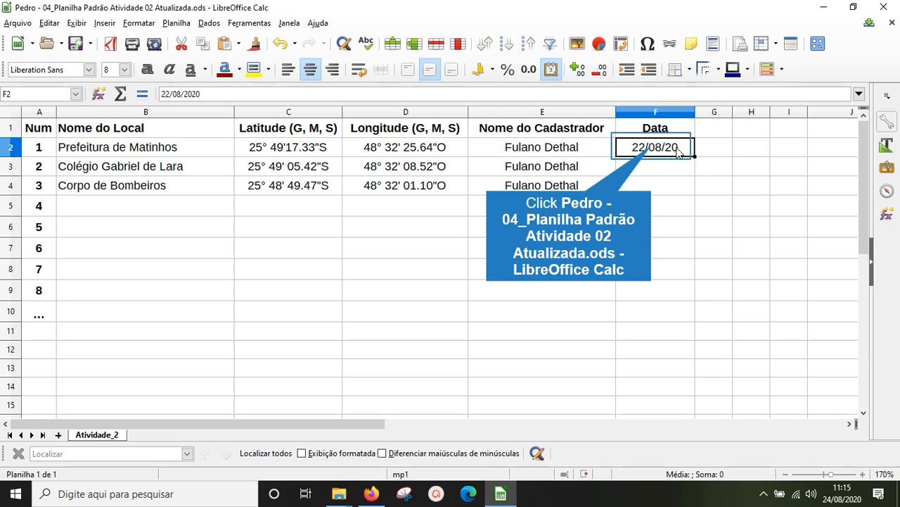
Step: Copy the date in F2 into F3:F4, and also auto-fill it as a series from F2 down to F4
click(658, 150)
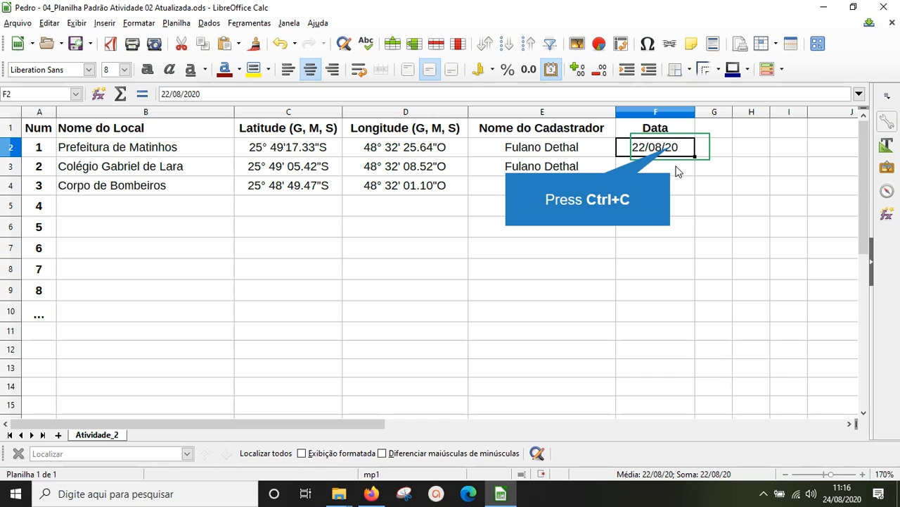
key(ctrl+c)
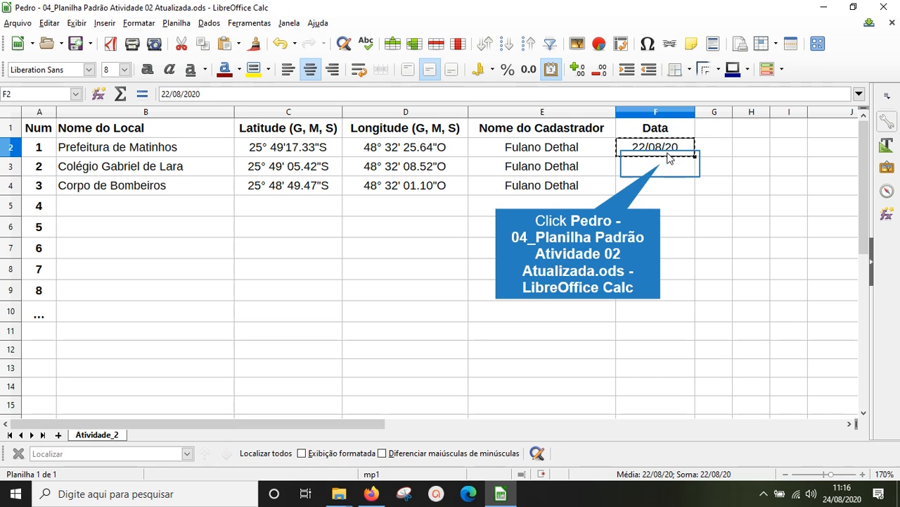
drag(661, 168, 659, 186)
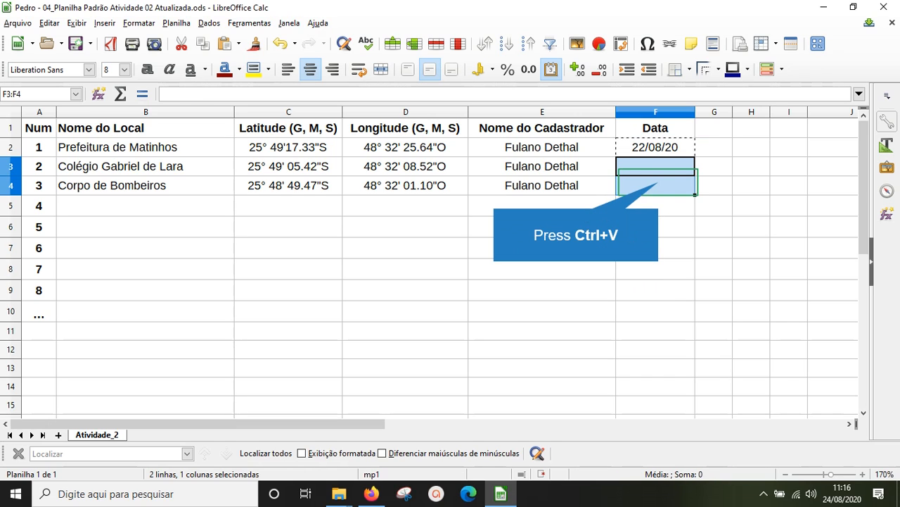
key(ctrl+v)
key(Escape)
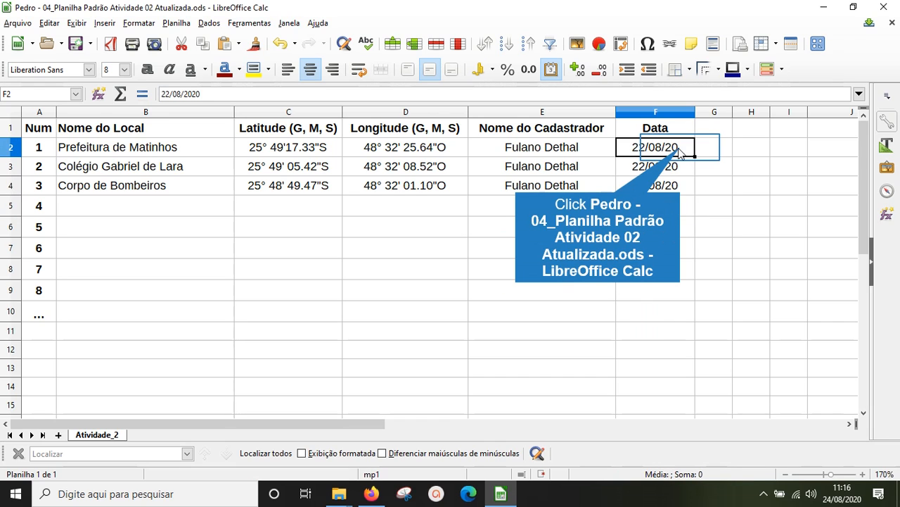
drag(695, 156, 695, 185)
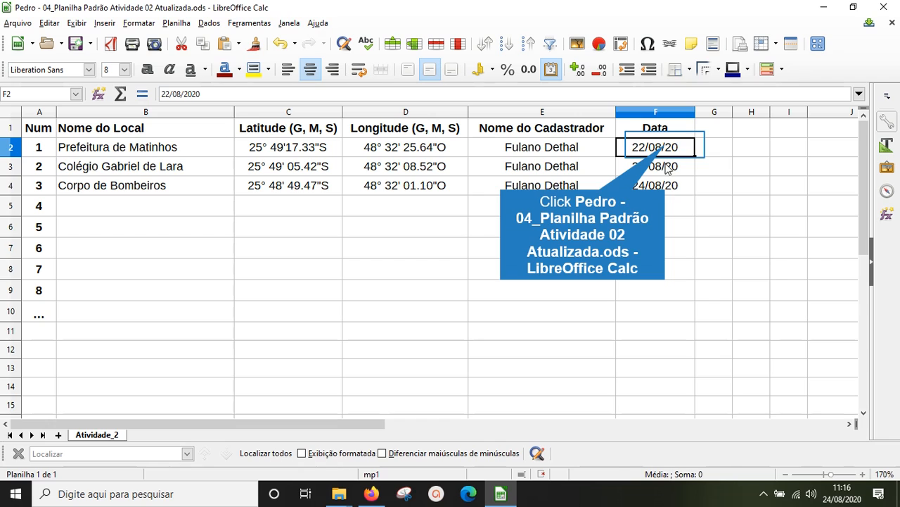
Step: Overwrite the dates in F3:F4 with a copy of the date in F2
key(ctrl+c)
drag(665, 166, 663, 185)
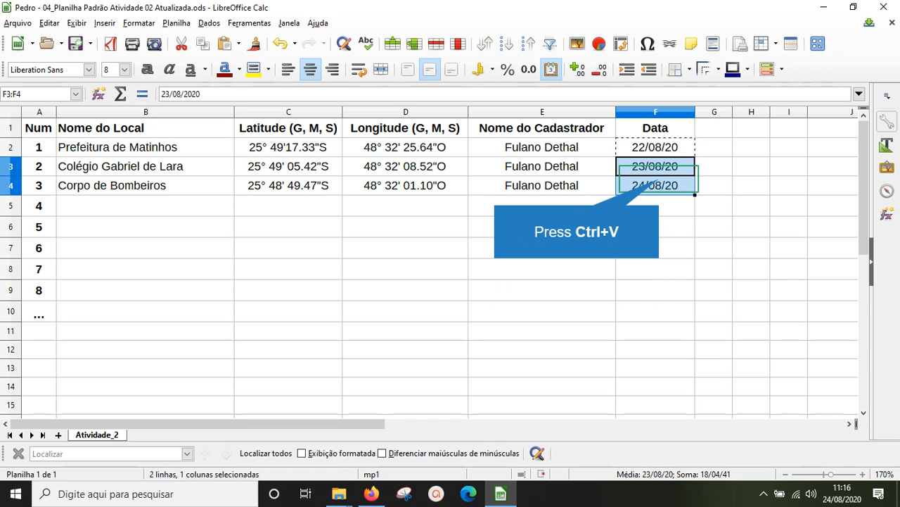
key(ctrl+v)
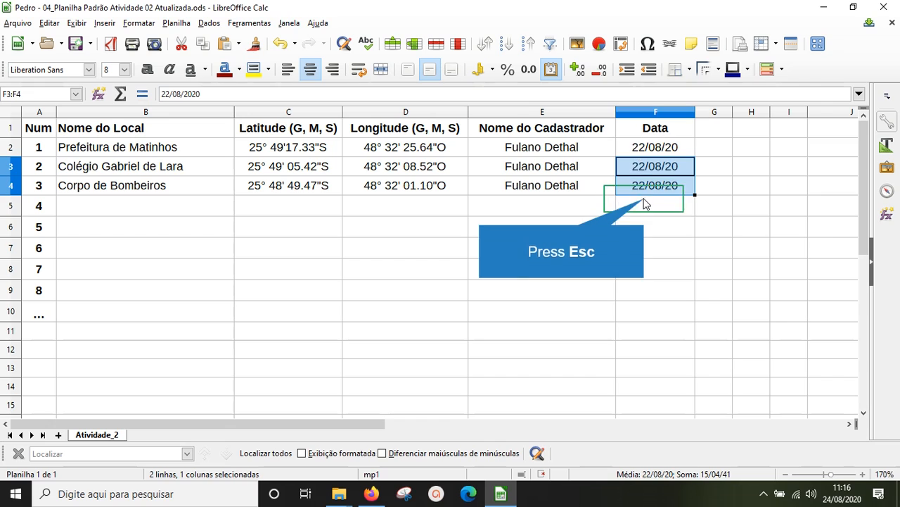
key(Escape)
click(651, 140)
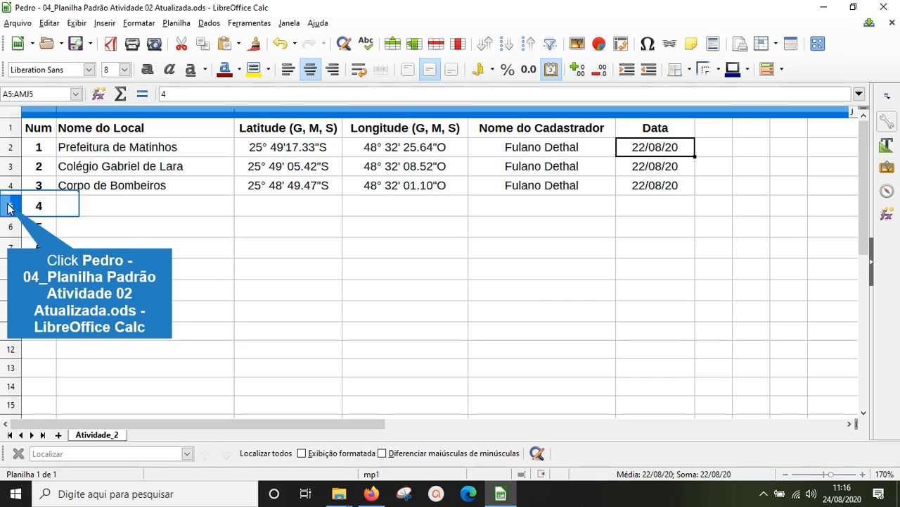
Step: Delete rows 5 to 11 below the three filled records and select the remaining table, A1:F4
drag(10, 206, 8, 331)
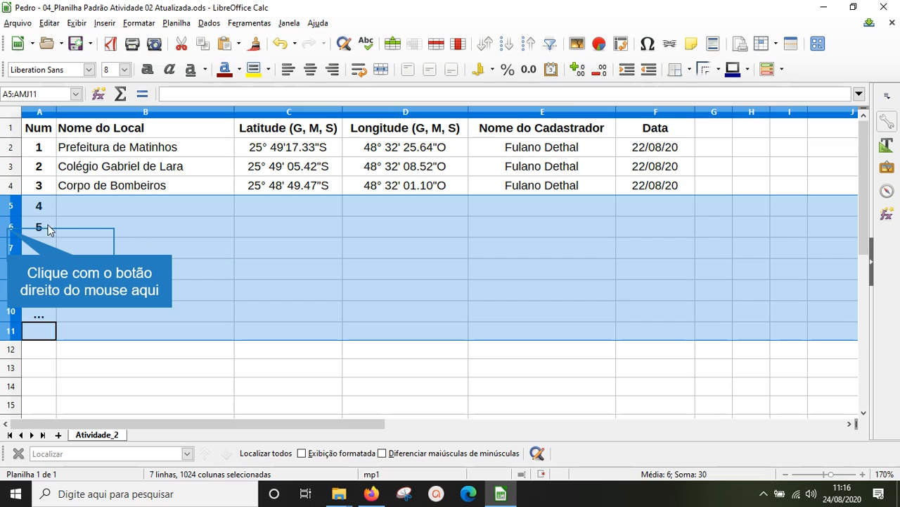
right_click(8, 229)
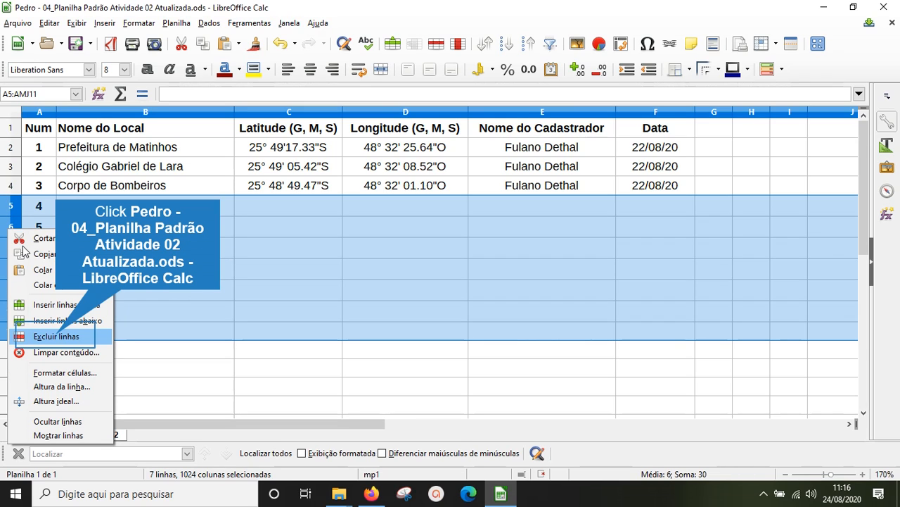
click(56, 336)
key(ctrl+Home)
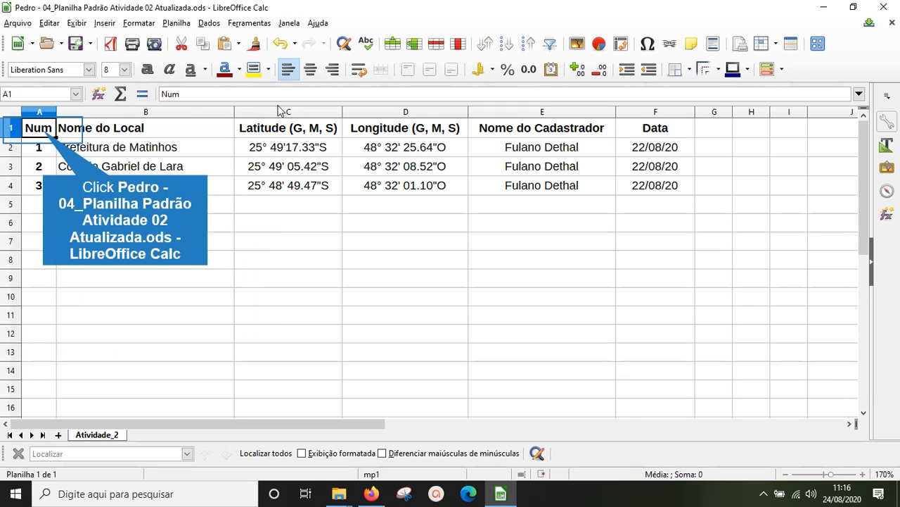
drag(39, 133, 657, 185)
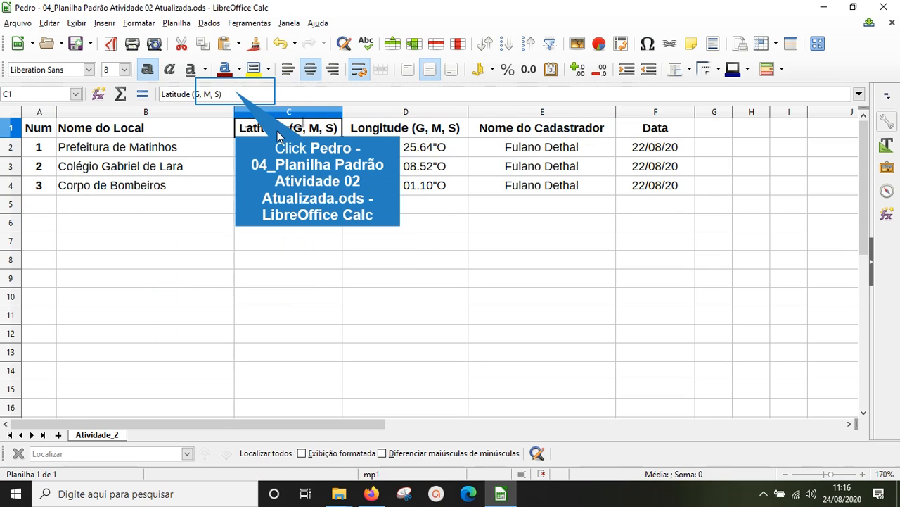
Step: Remove the "(G, M, S)" suffix from the headers in C1 and D1, leaving only Latitude and Longitude
click(239, 94)
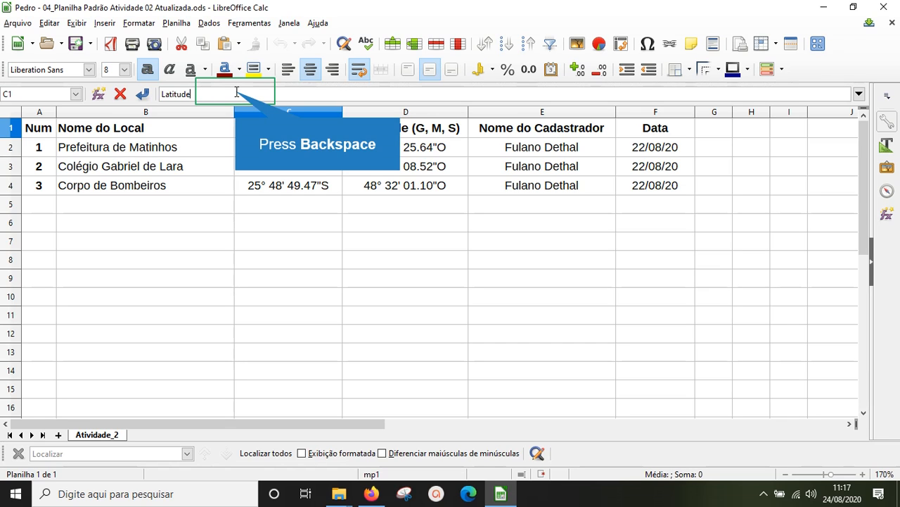
key(Tab)
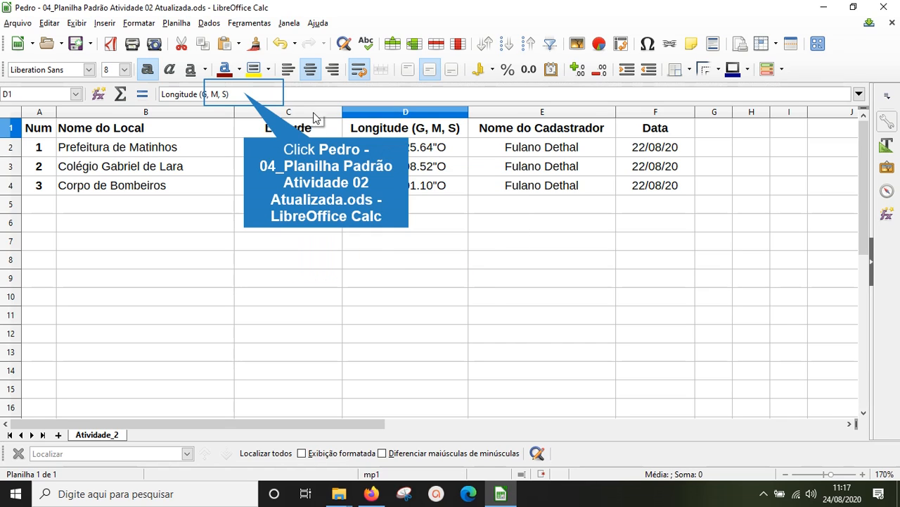
click(245, 94)
key(BackSpace)
key(BackSpace)
key(BackSpace)
key(BackSpace)
key(BackSpace)
key(BackSpace)
key(BackSpace)
key(BackSpace)
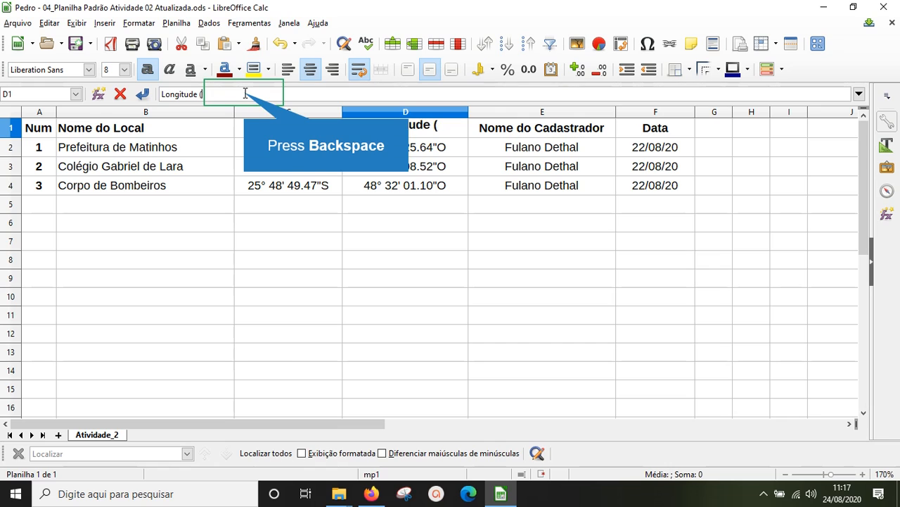
key(BackSpace)
key(BackSpace)
click(555, 146)
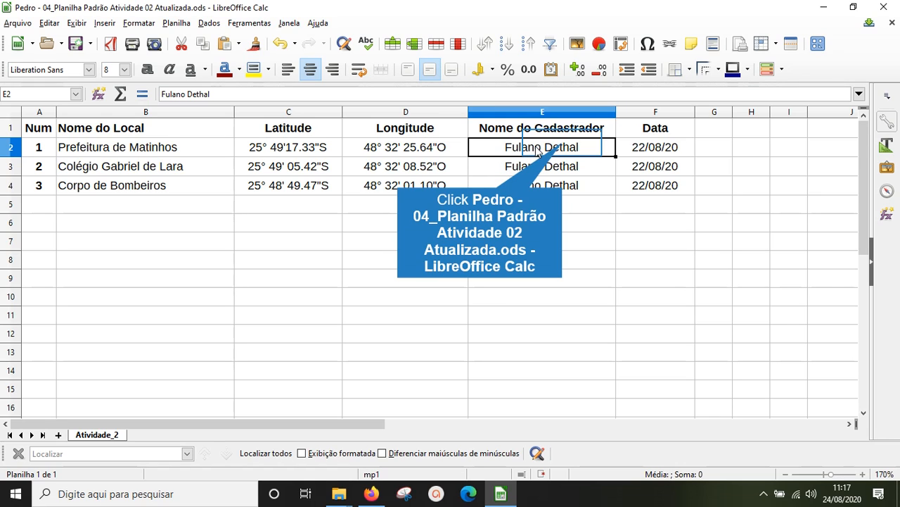
Step: Copy the registrar's name from E2 into E3:E4
click(567, 149)
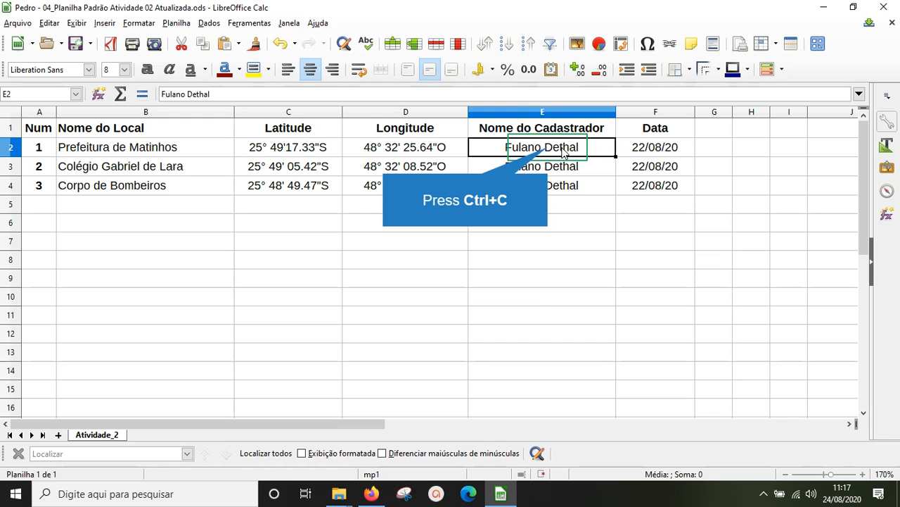
key(ctrl+c)
click(553, 173)
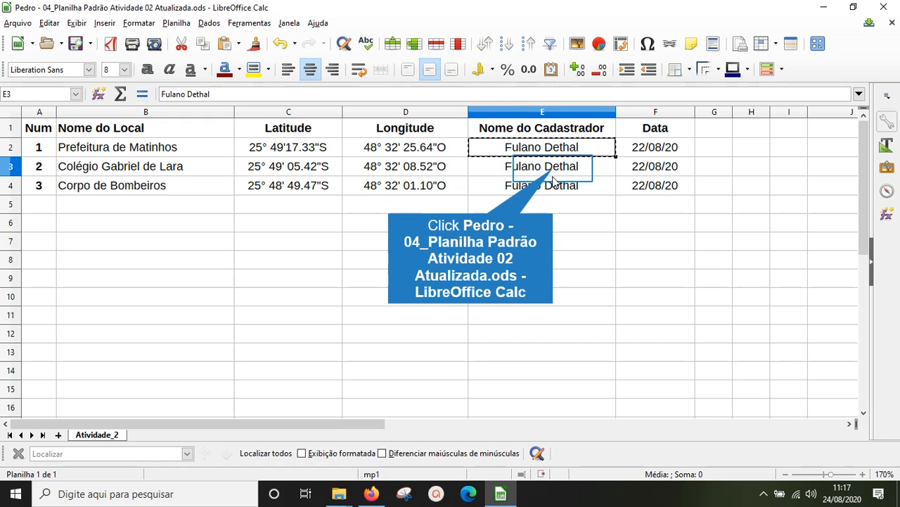
drag(554, 174, 555, 185)
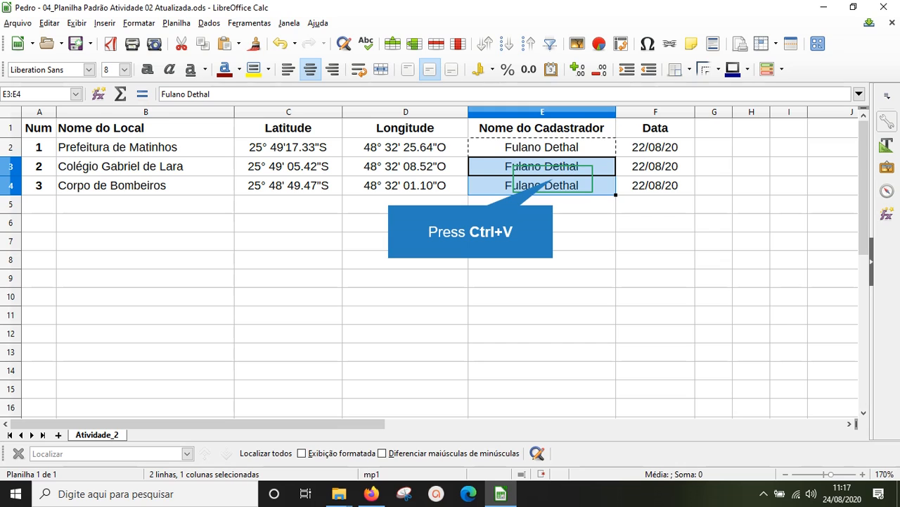
key(ctrl+v)
key(Escape)
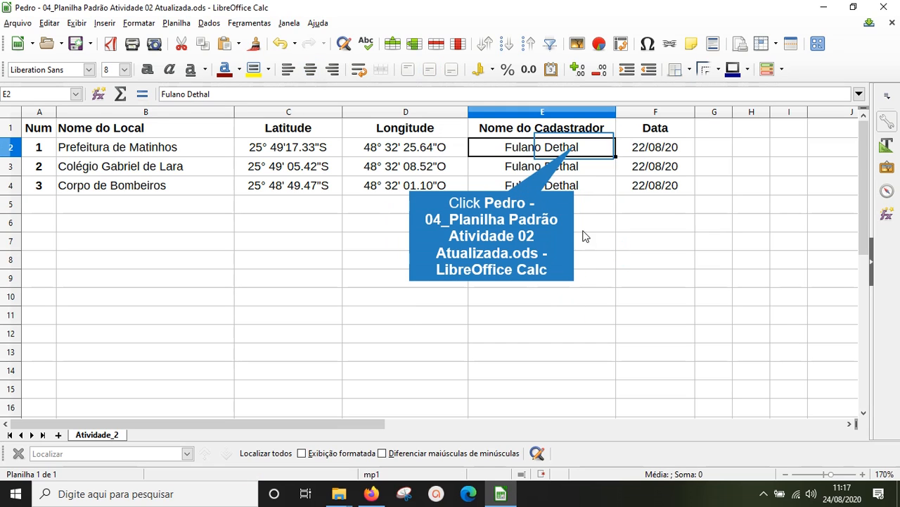
Step: Change the initial of the registrar's surname in E3 to a lowercase d
shift+click(576, 150)
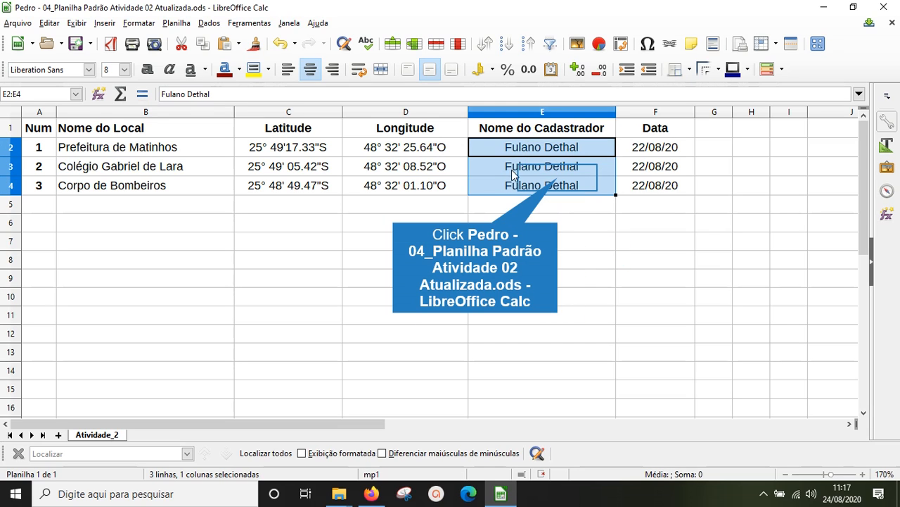
click(565, 169)
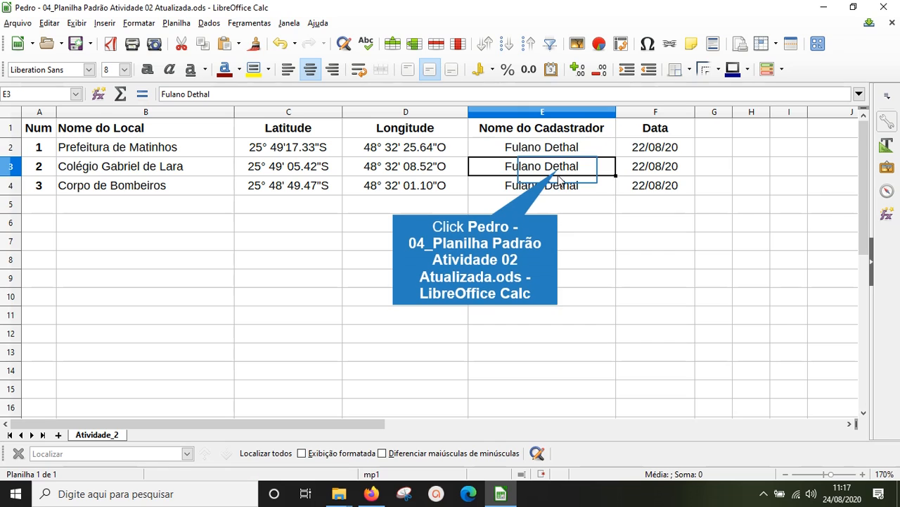
click(185, 93)
key(Delete)
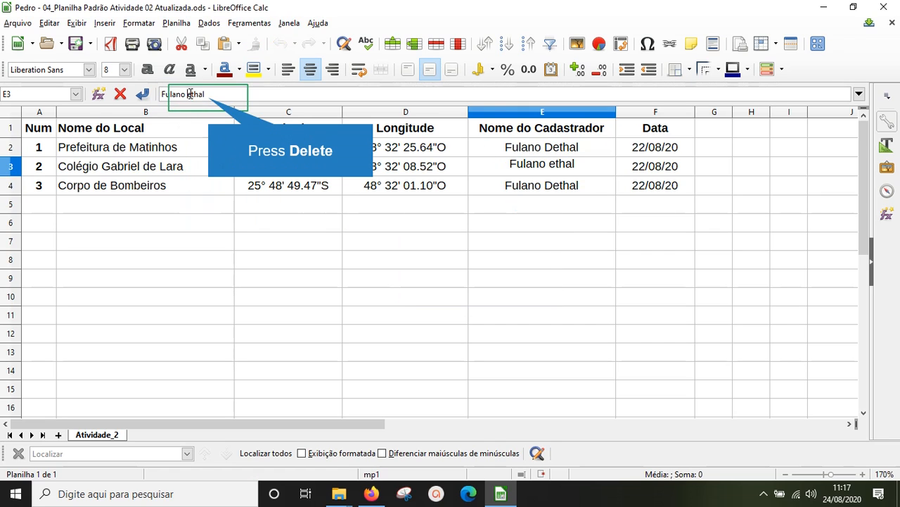
text(d)
key(shift+Return)
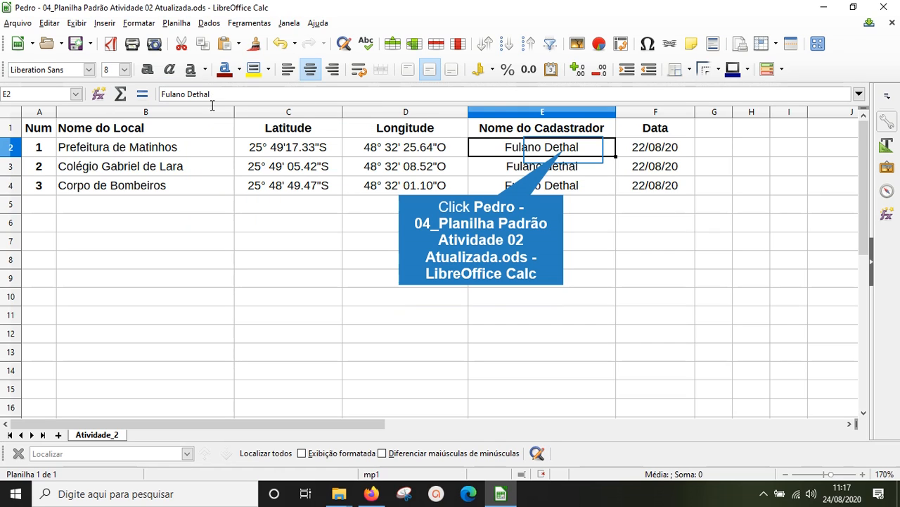
Step: Replace the registrar's names in E3:E4 with the capitalised version from E2 so that all three records match
shift+click(566, 164)
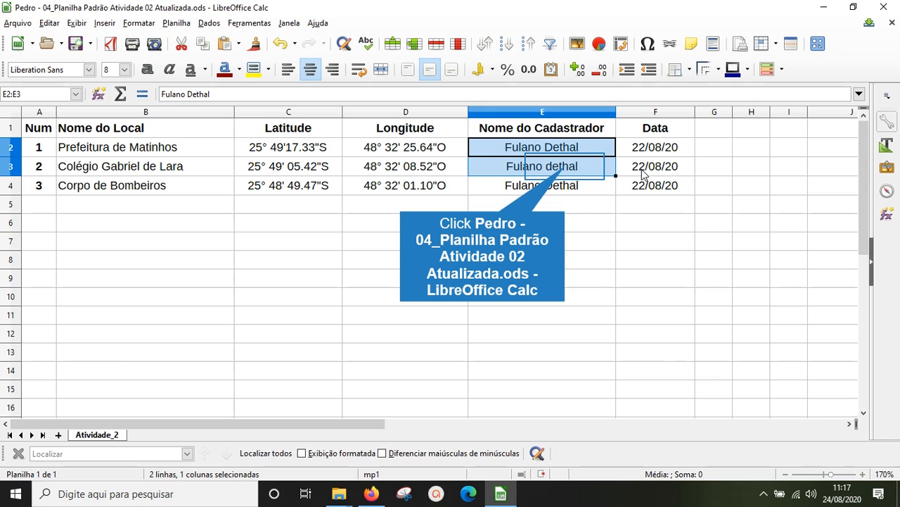
key(ctrl+d)
click(567, 153)
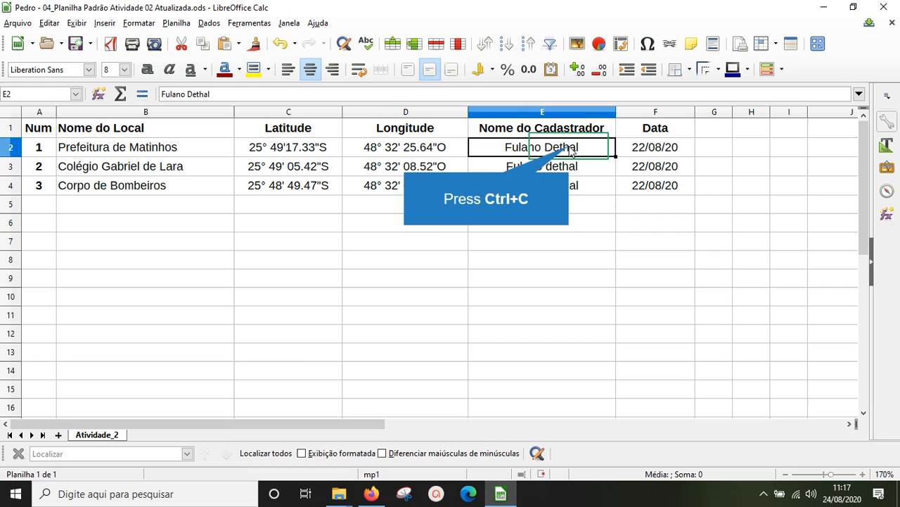
key(ctrl+c)
click(567, 166)
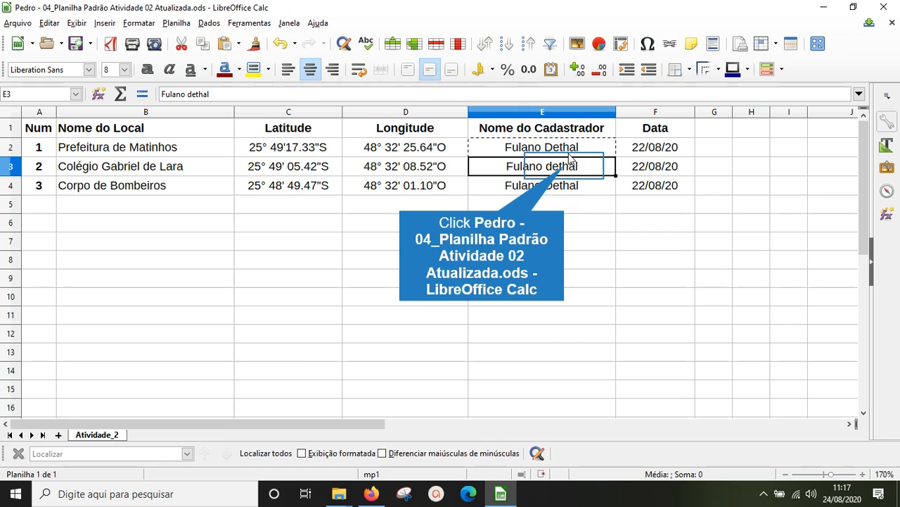
drag(567, 169, 567, 186)
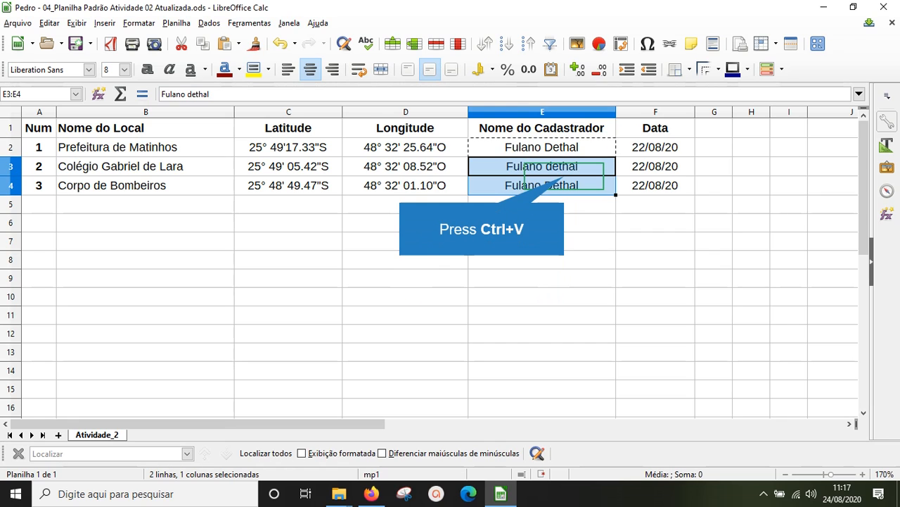
key(ctrl+v)
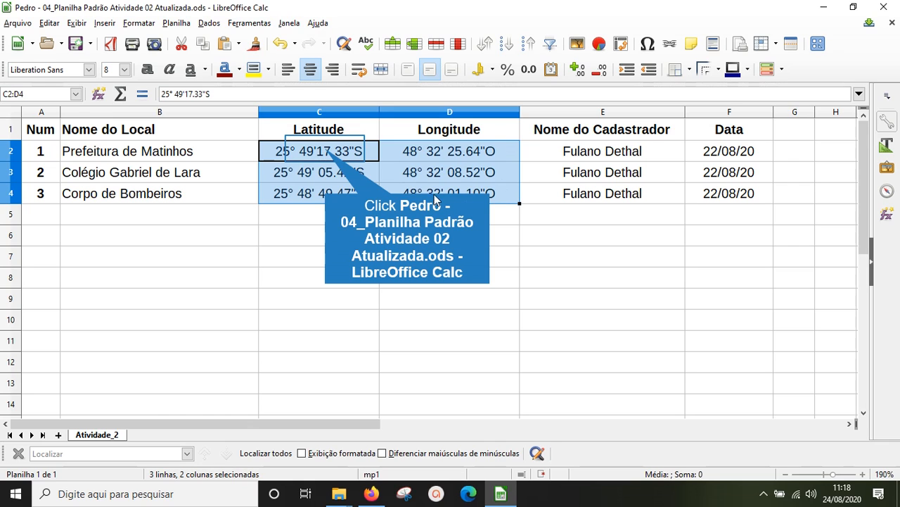
Step: Highlight the first place's latitude cell, C2, with a yellow background
click(326, 153)
click(265, 73)
key(Down)
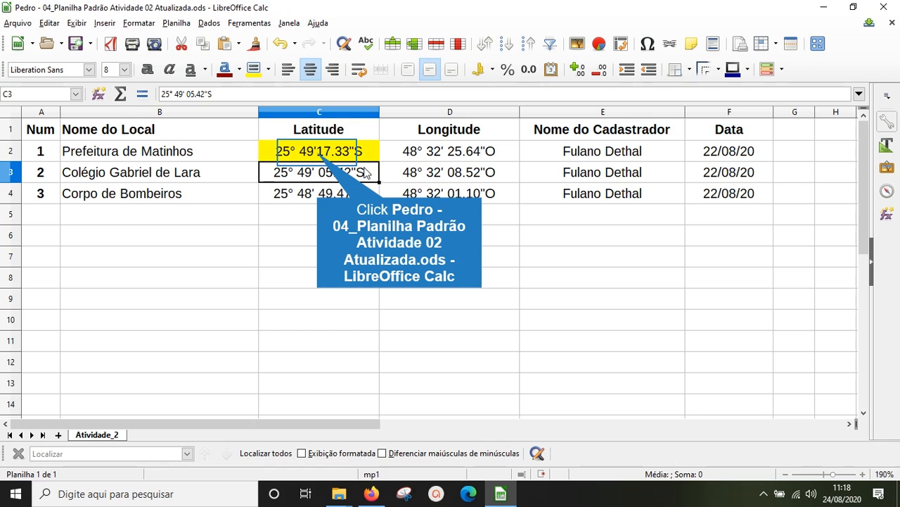
click(319, 155)
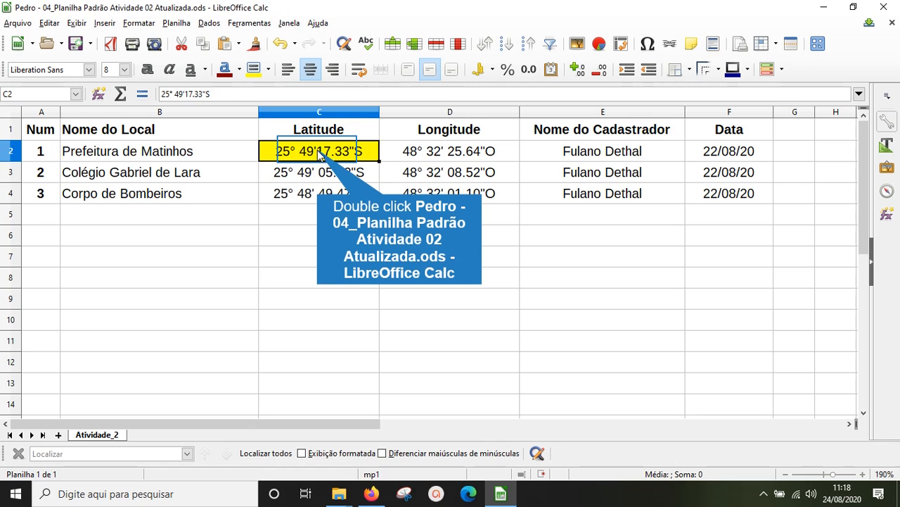
Step: Insert a space between the minutes and the seconds of the latitude in C2
double_click(319, 155)
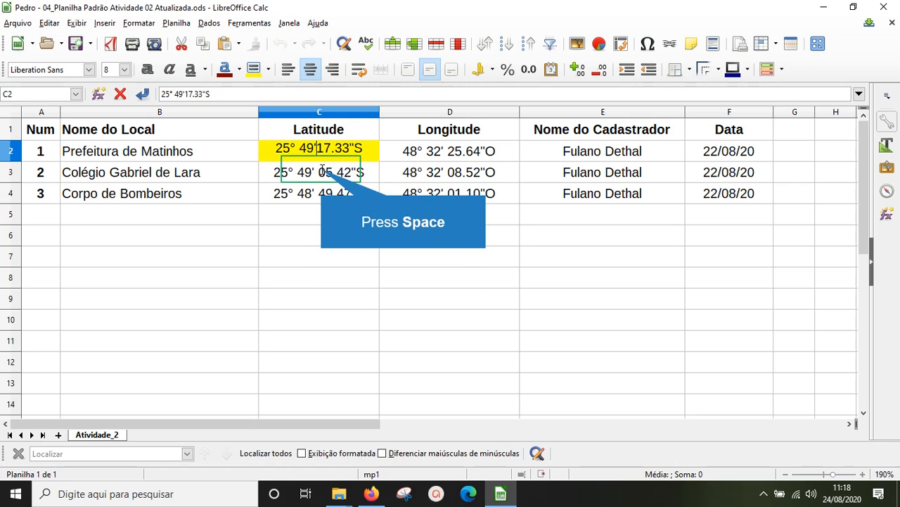
key(space)
click(332, 156)
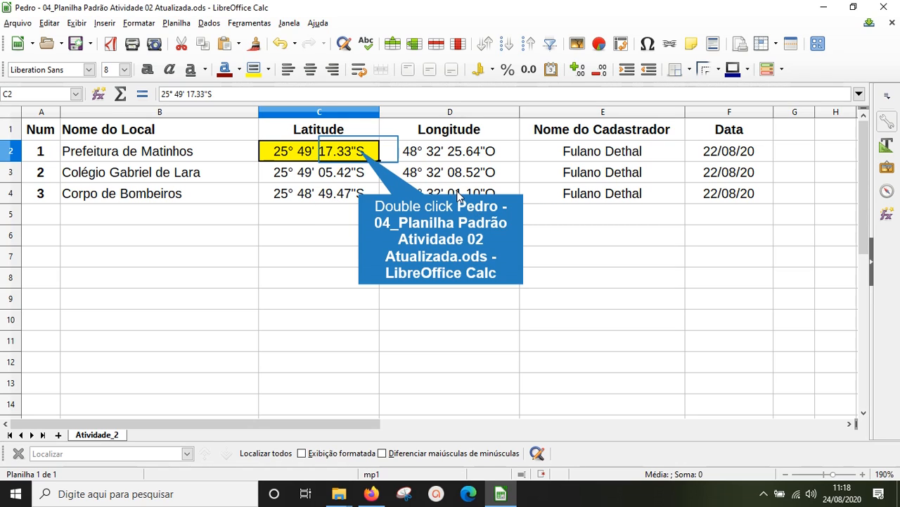
Step: Insert a space before the S at the end of each latitude in C2:C4
double_click(360, 154)
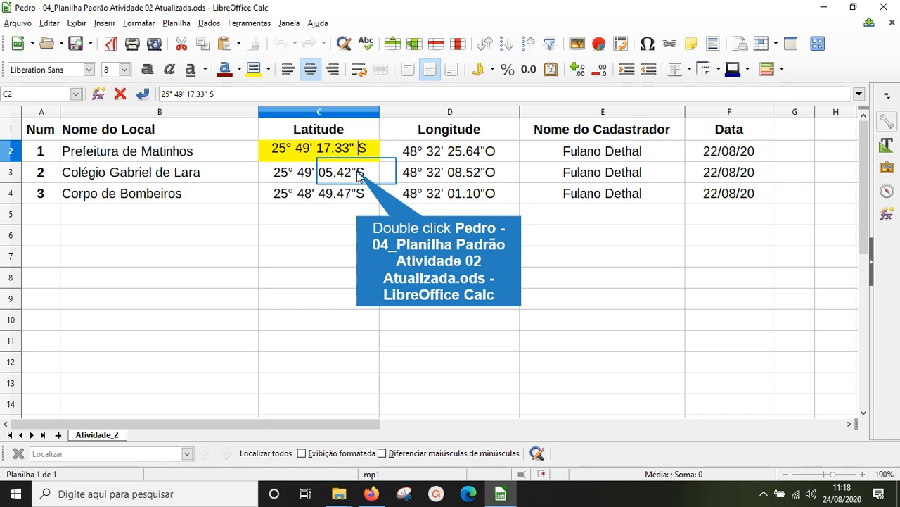
double_click(359, 176)
double_click(357, 196)
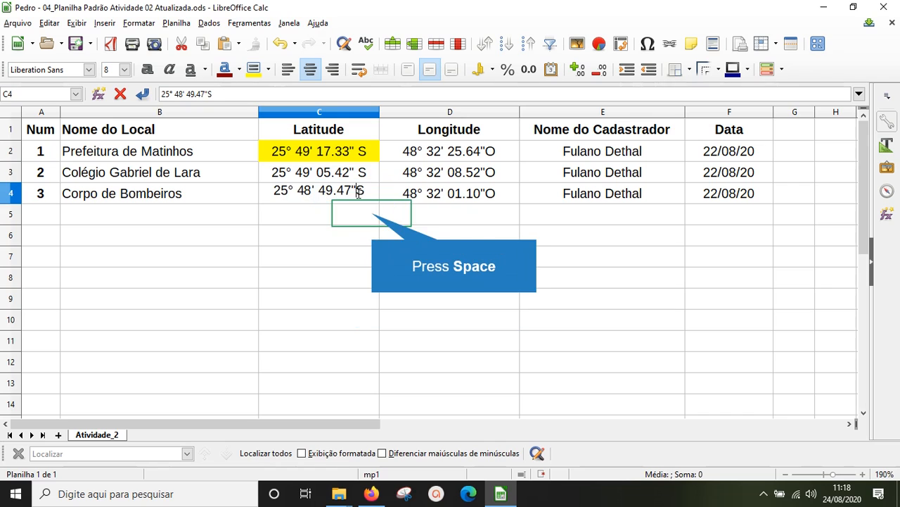
click(485, 153)
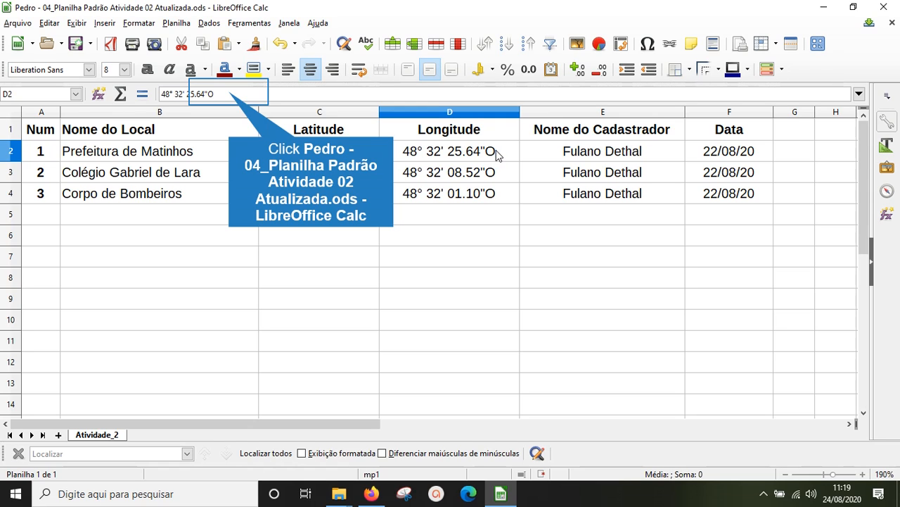
click(233, 92)
key(BackSpace)
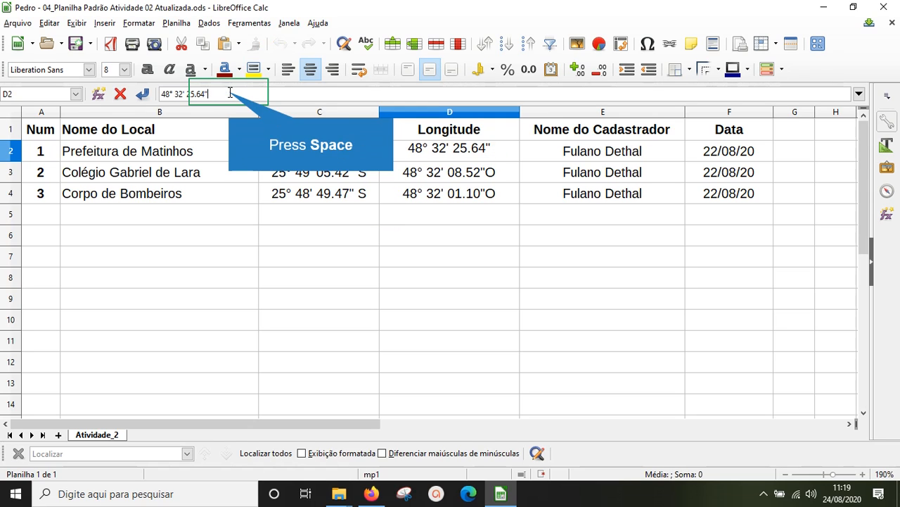
text(WW)
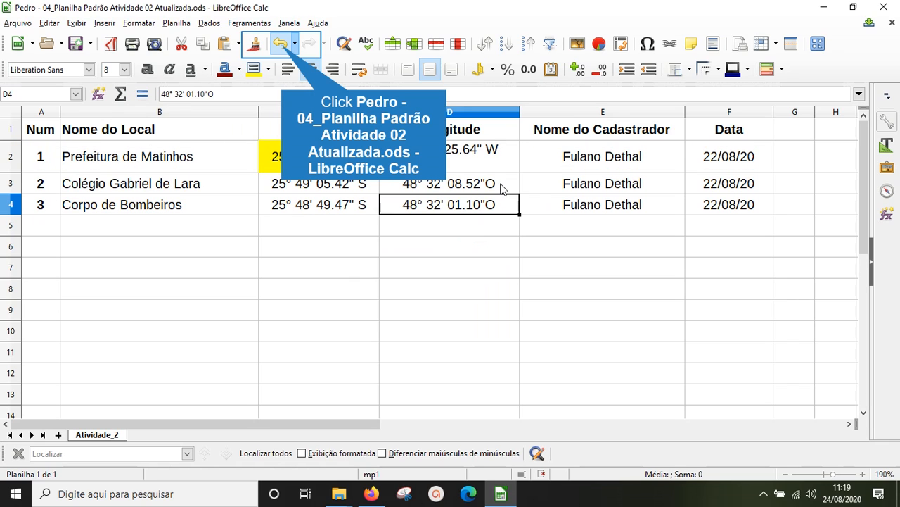
click(285, 46)
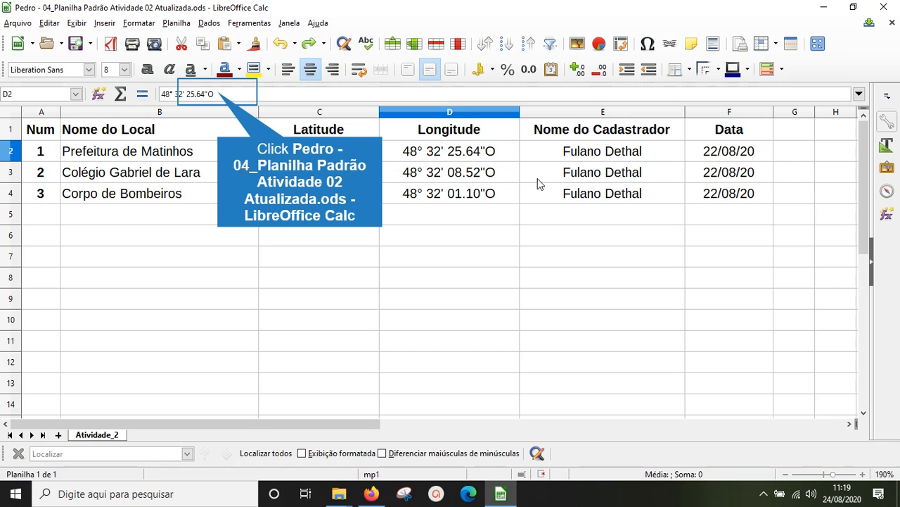
Step: Replace the O ending the longitude in D2 with a space and a W
click(219, 93)
key(BackSpace)
text(W)
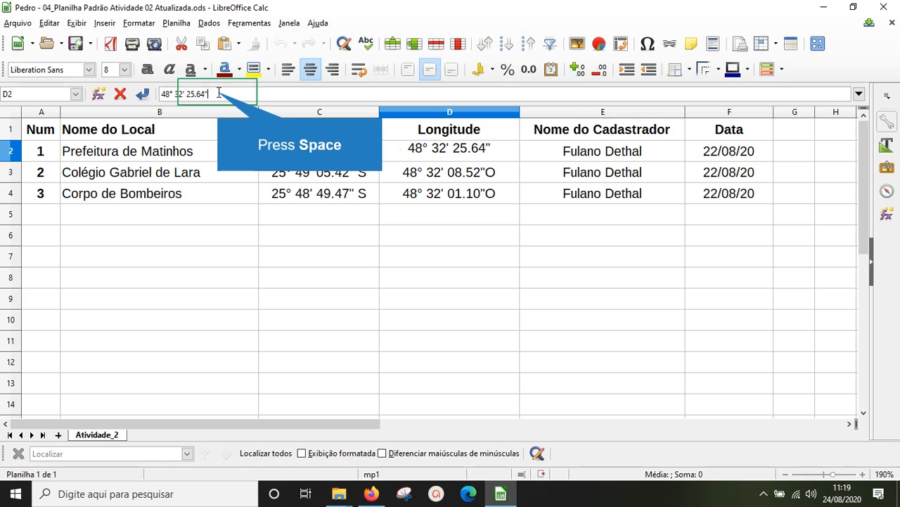
key(Return)
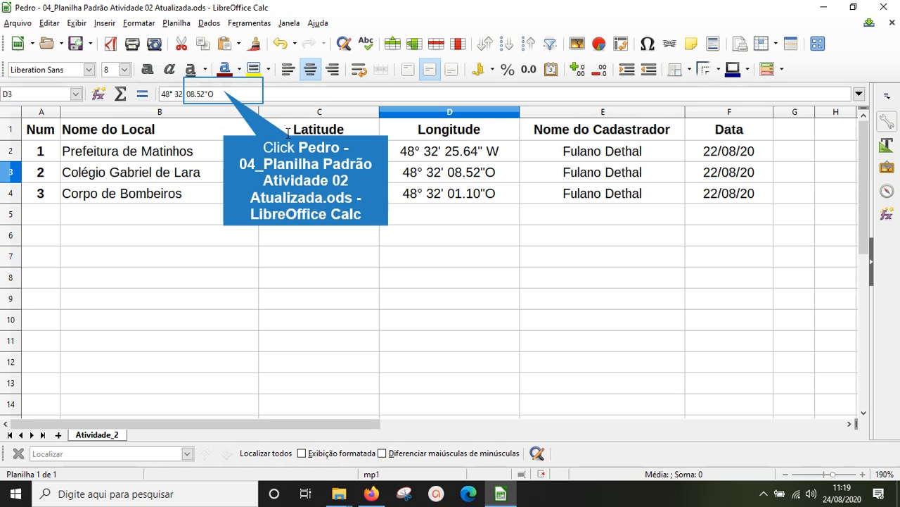
click(225, 92)
key(BackSpace)
text(W)
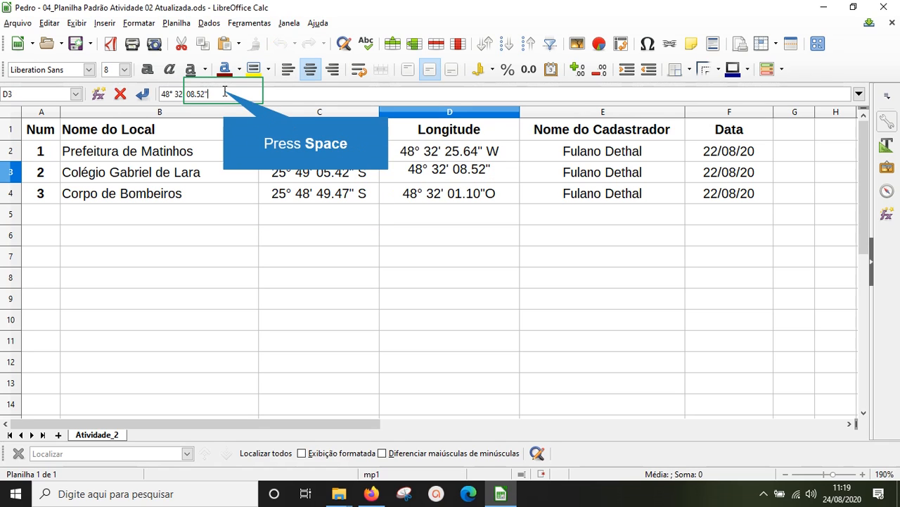
click(481, 229)
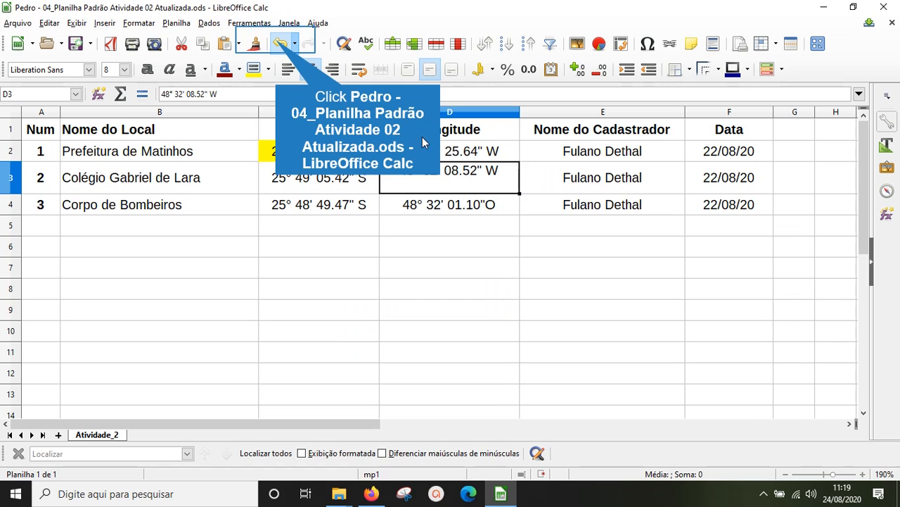
click(275, 44)
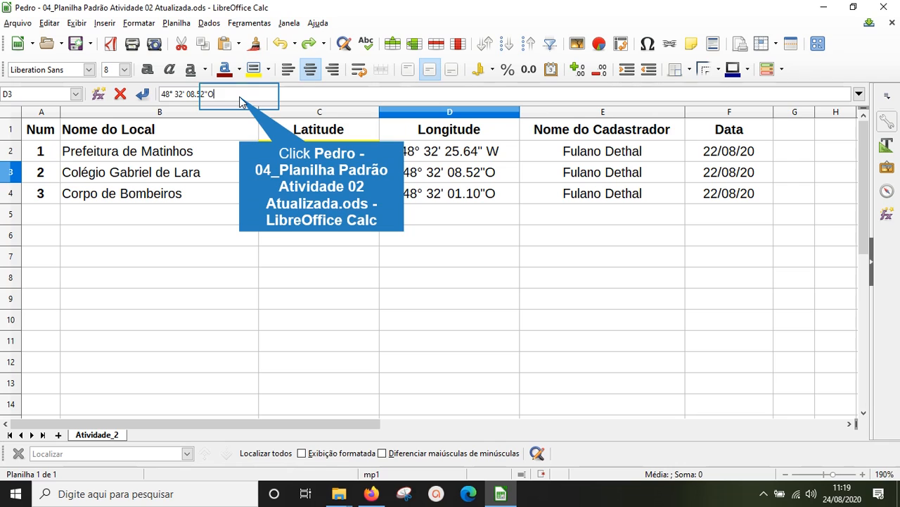
Step: Replace the O ending the longitudes in D3 and D4 with a space and a W
key(BackSpace)
text(W)
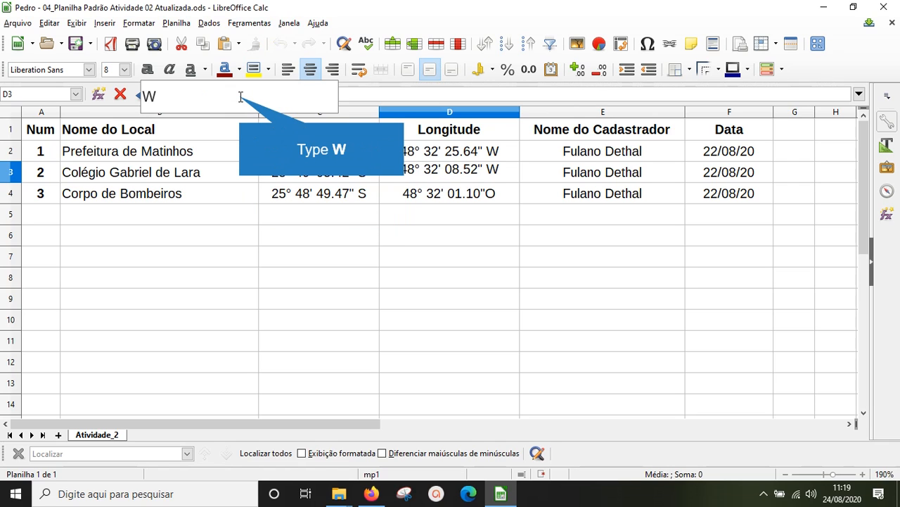
key(Return)
click(249, 91)
key(BackSpace)
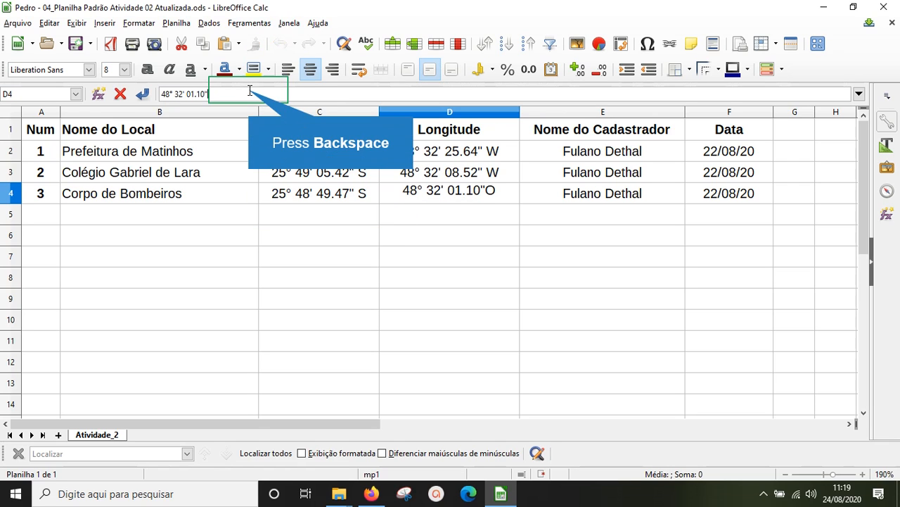
text(W)
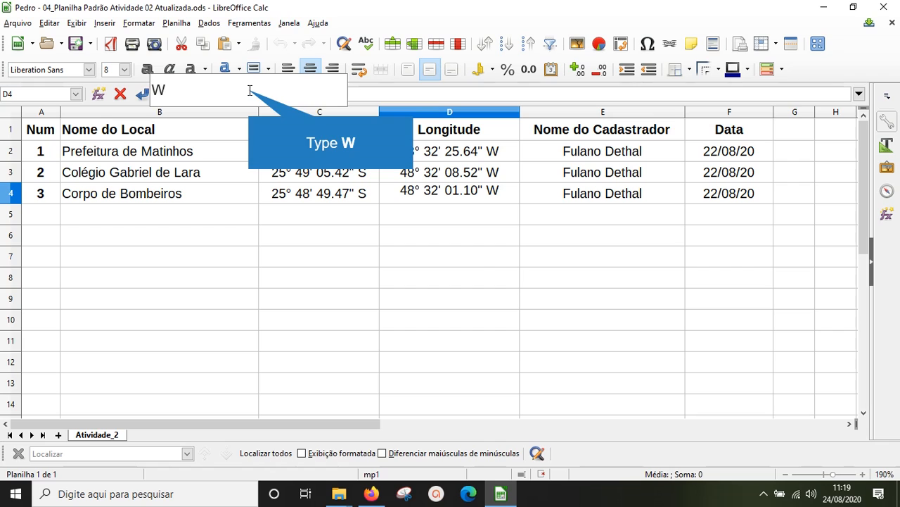
key(Return)
key(Return)
Step: Use Find and Replace to change every W to O in the longitudes D2:D4
click(498, 155)
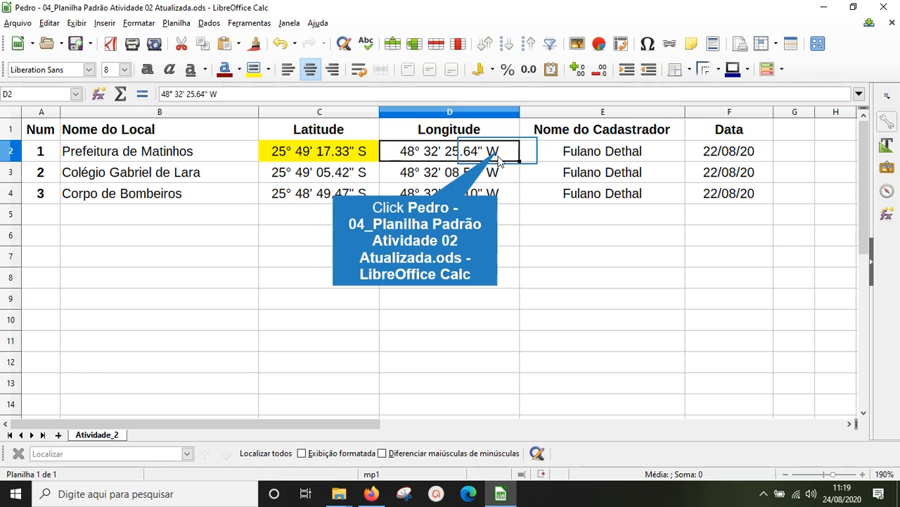
key(shift+Down)
key(shift+Down)
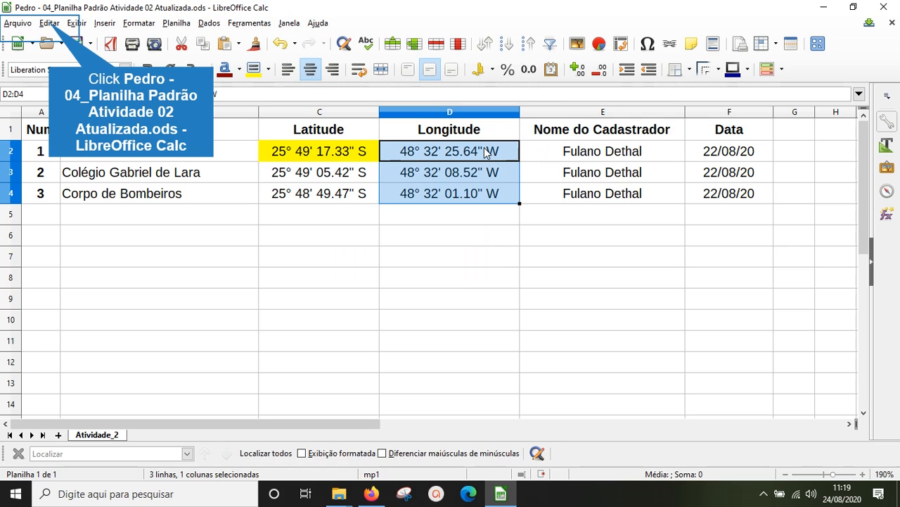
click(49, 24)
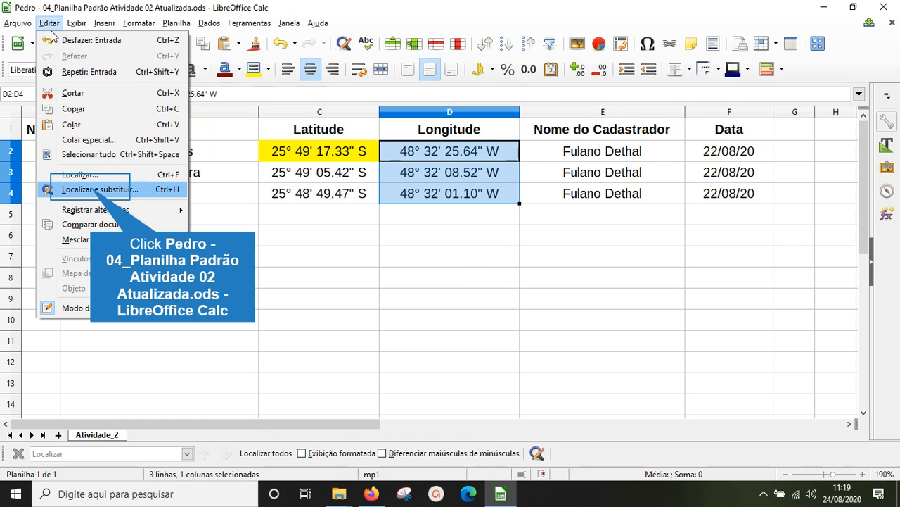
click(94, 189)
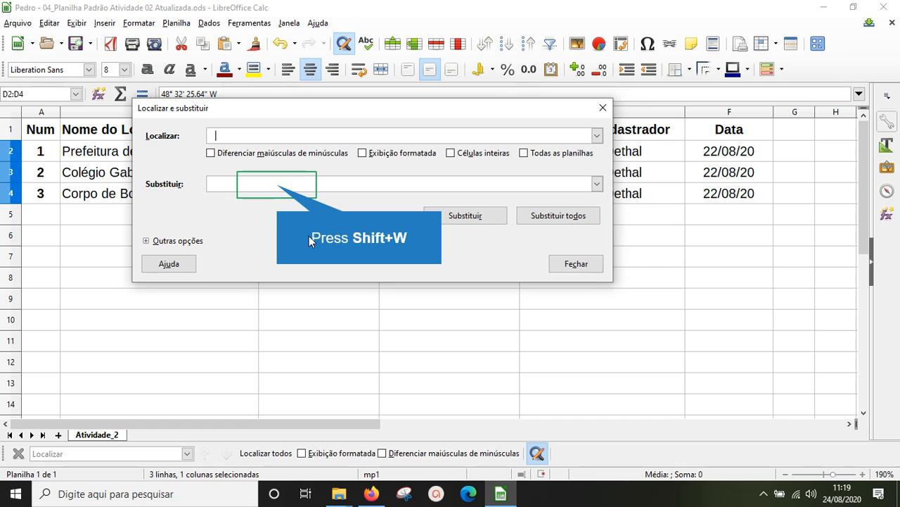
text(W)
click(276, 185)
text(O)
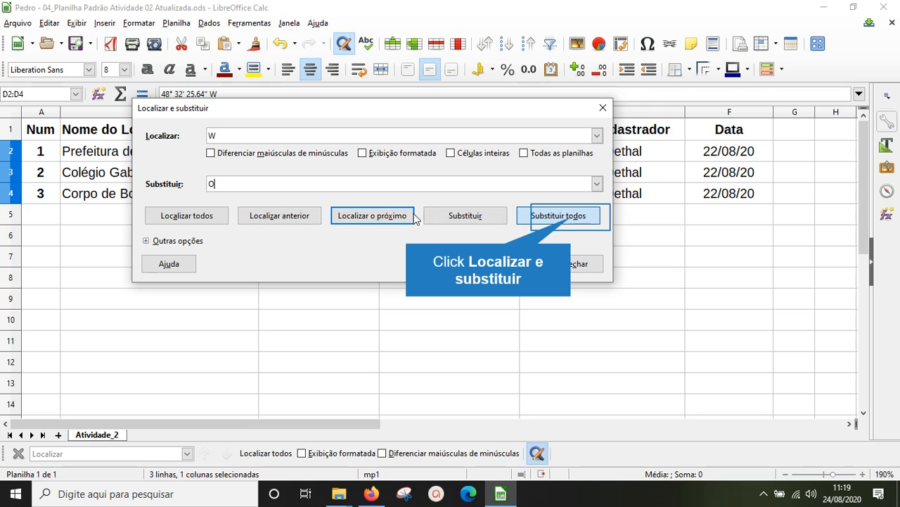
click(570, 220)
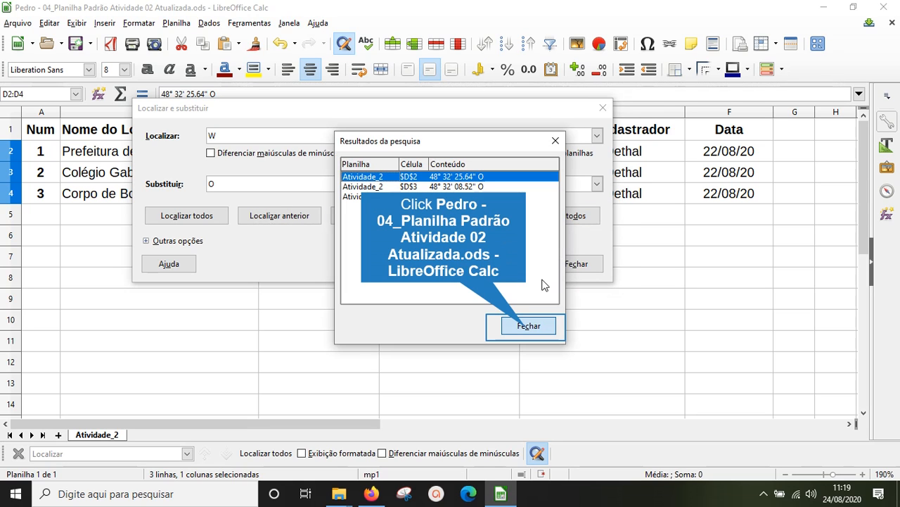
click(528, 326)
click(563, 268)
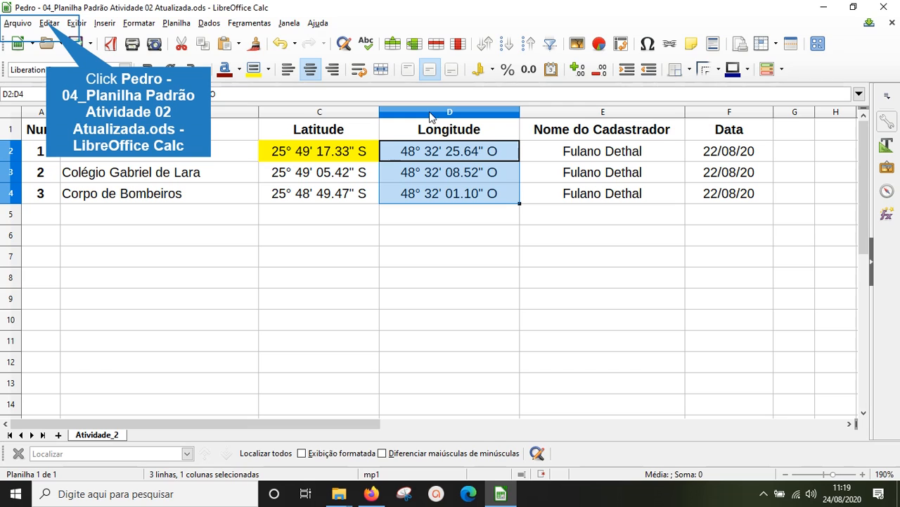
Step: Replace every O with W throughout the sheet using Find and Replace, and undo that replacement
click(49, 25)
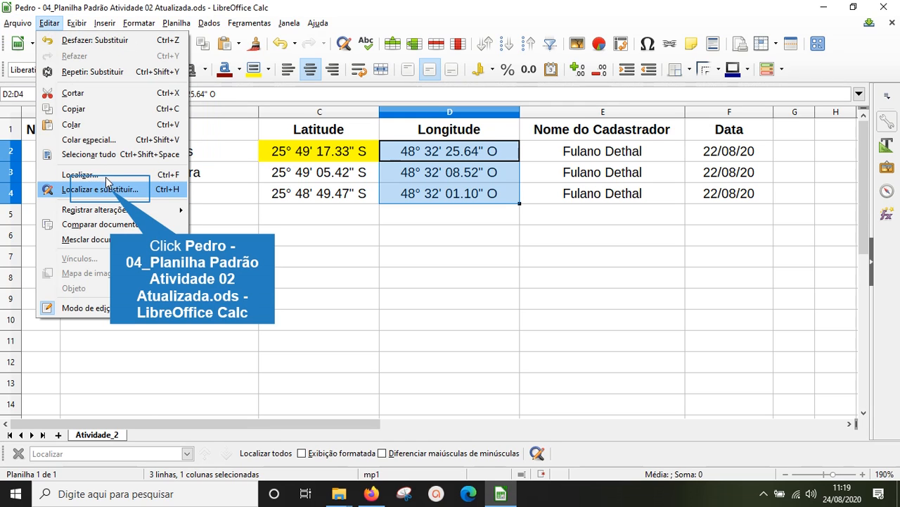
click(109, 184)
text(O)
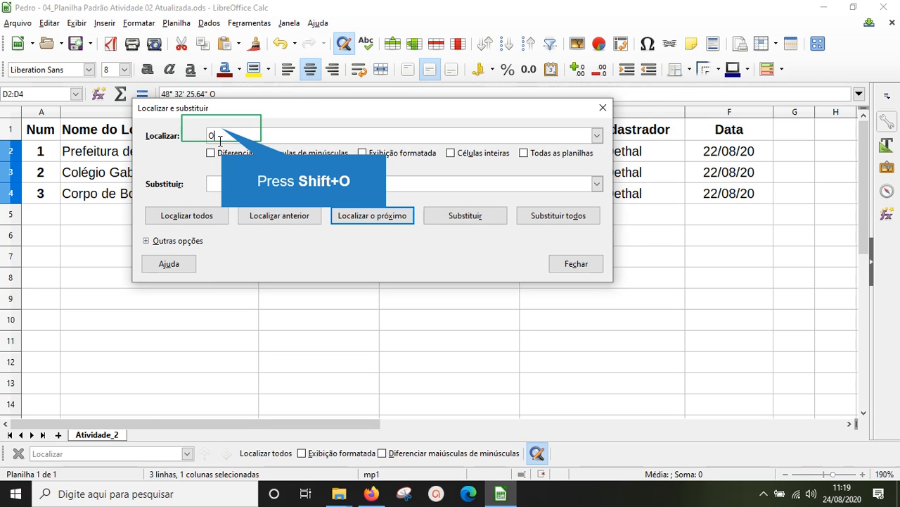
click(224, 181)
text(W)
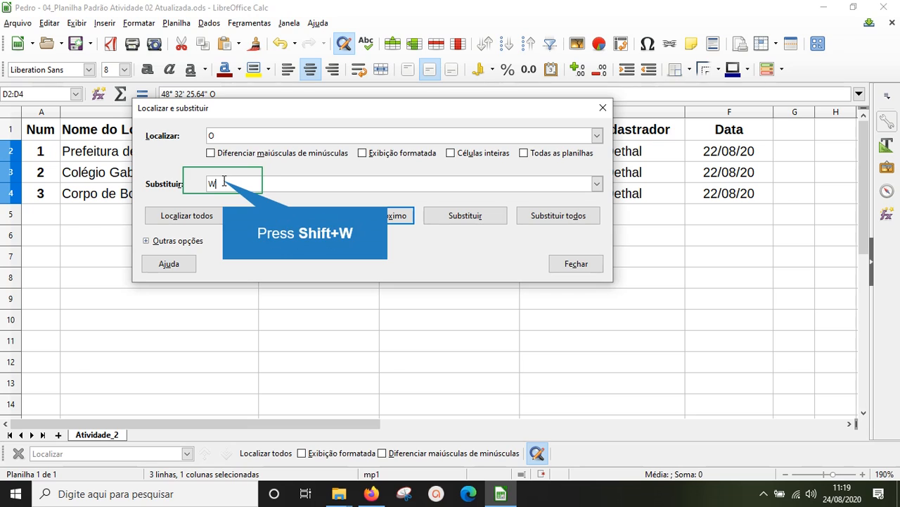
click(579, 219)
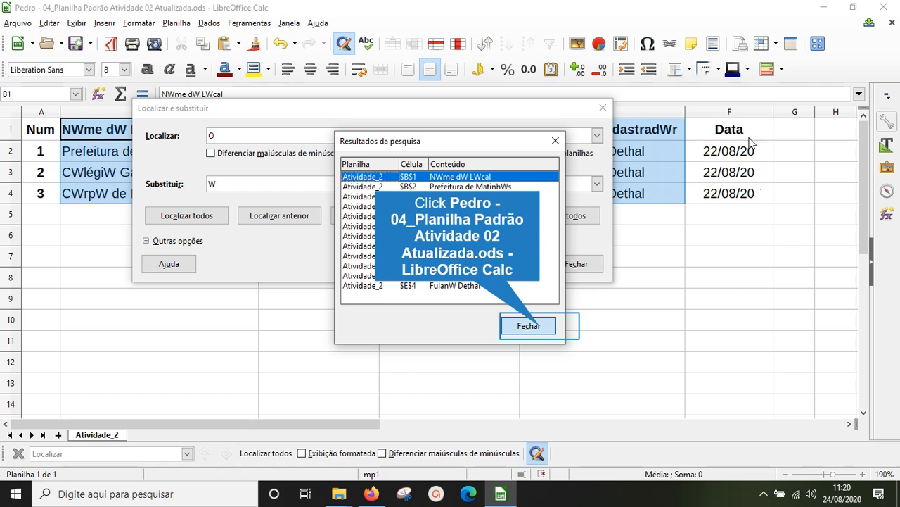
click(539, 326)
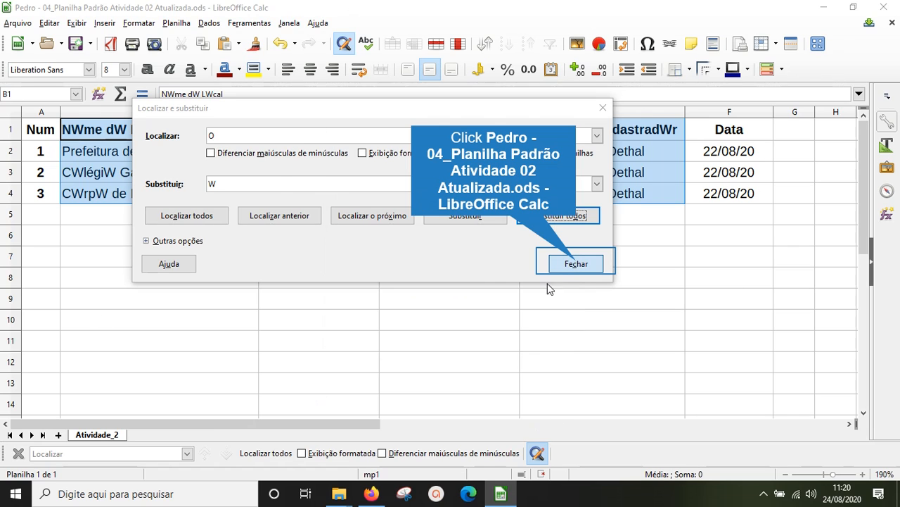
click(576, 263)
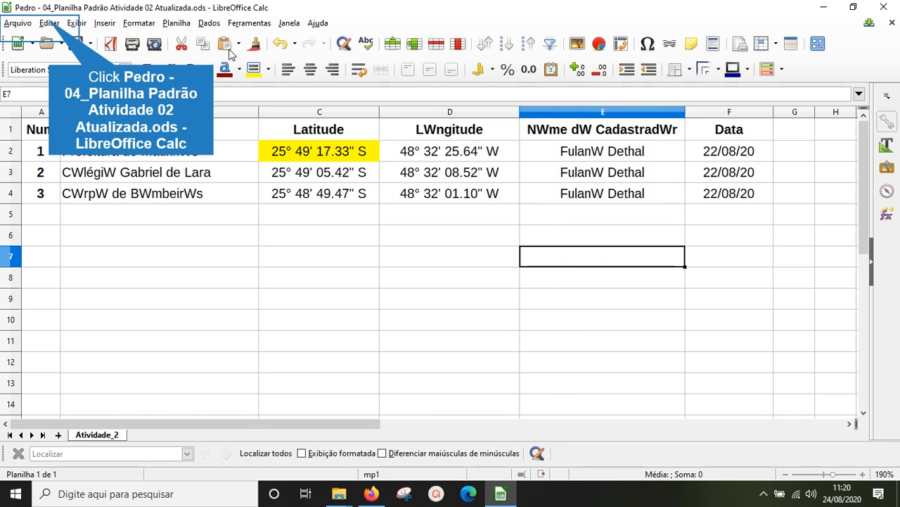
click(50, 23)
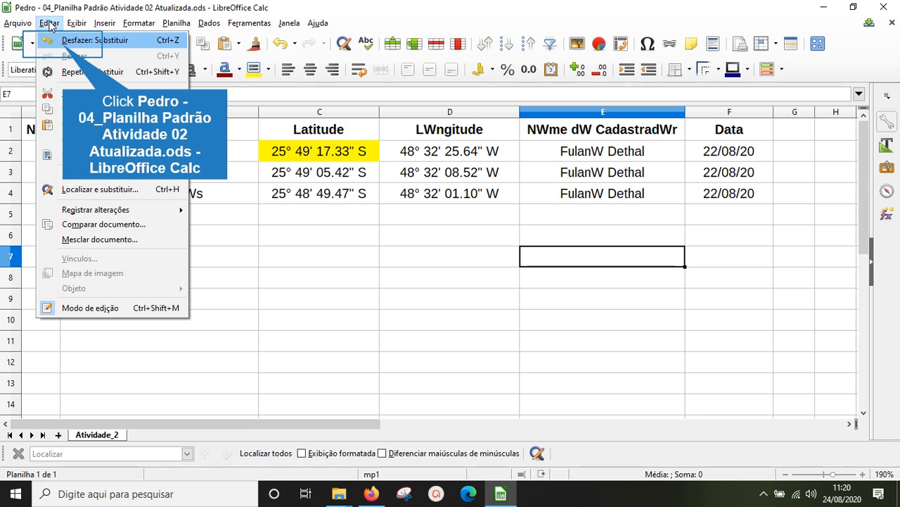
click(69, 40)
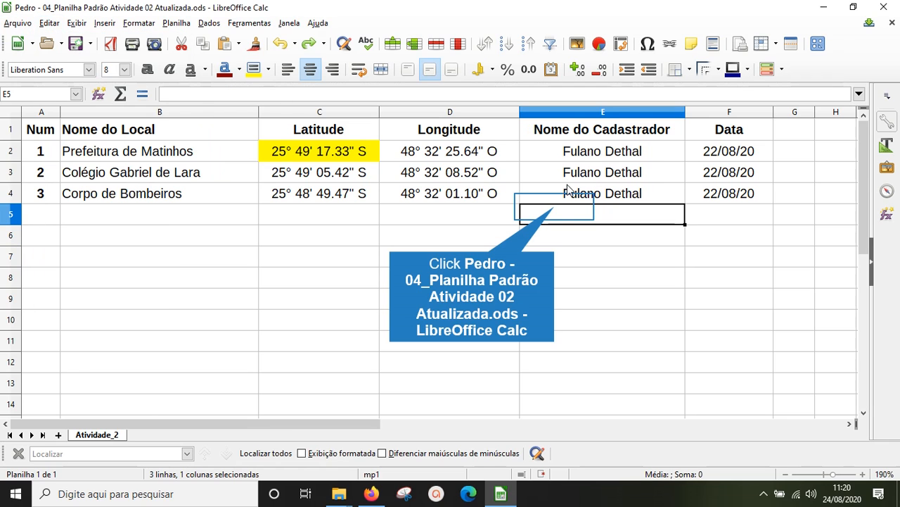
Step: Use Find and Replace to change every O to W in the longitudes D2:D4 only
click(501, 157)
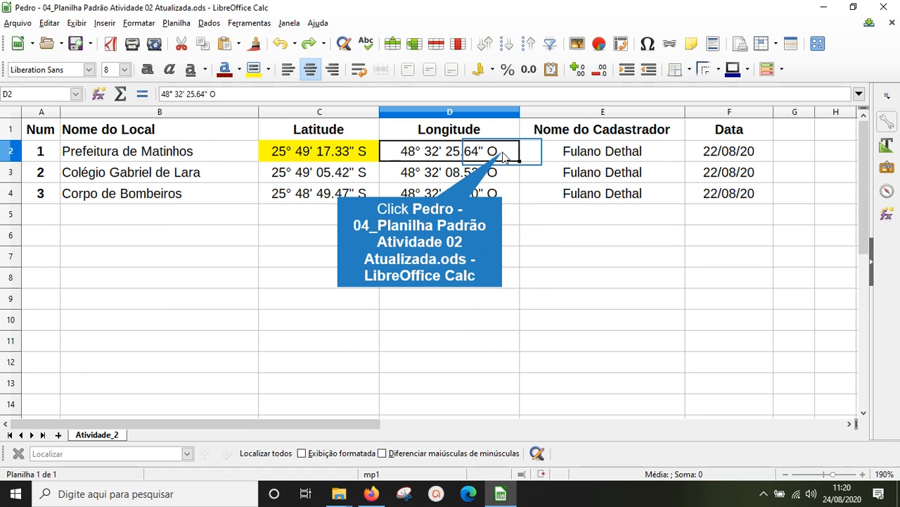
key(shift+Down)
key(shift+Down)
click(49, 23)
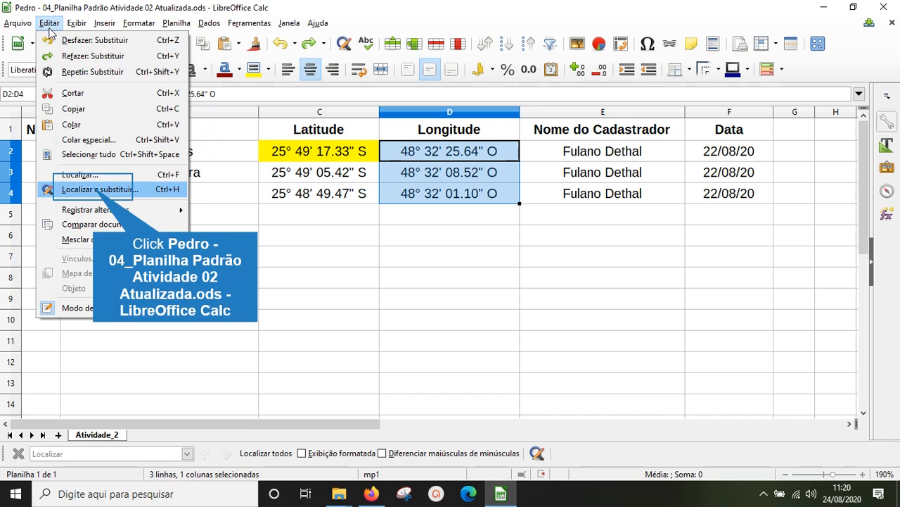
click(94, 187)
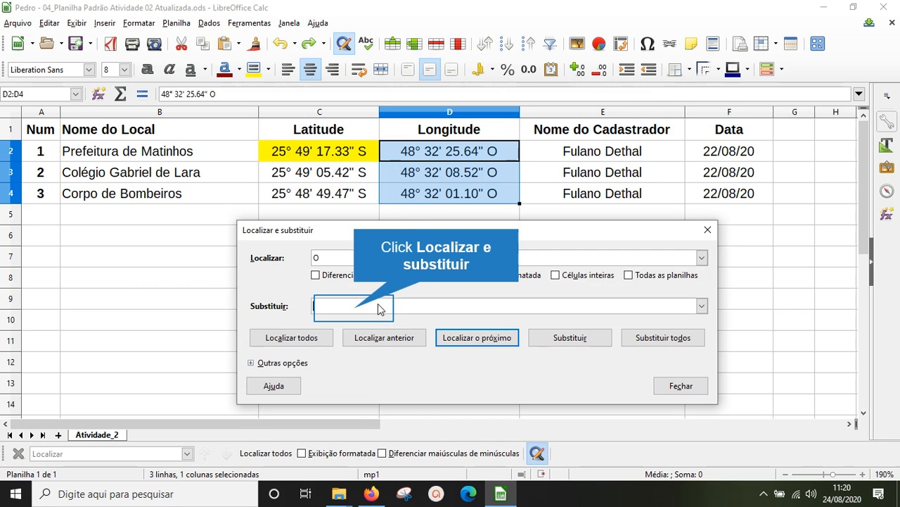
click(356, 308)
text(W)
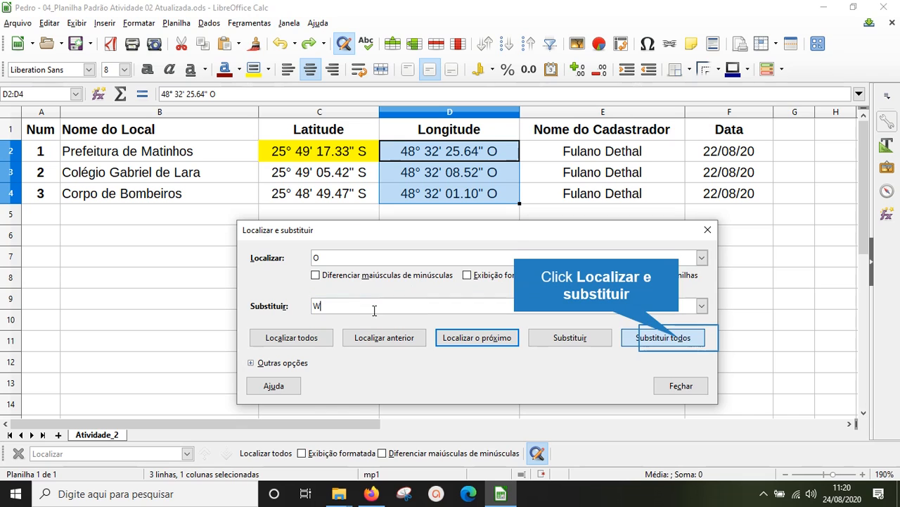
click(657, 337)
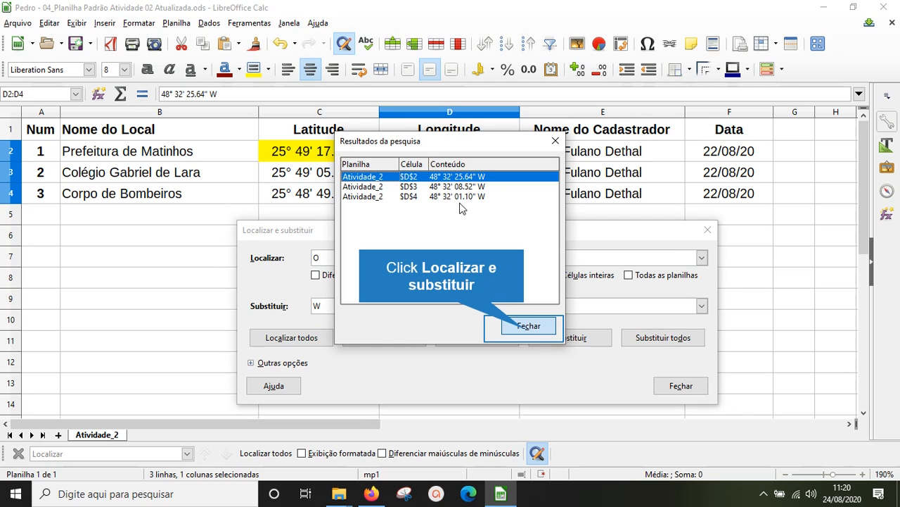
click(527, 327)
click(679, 384)
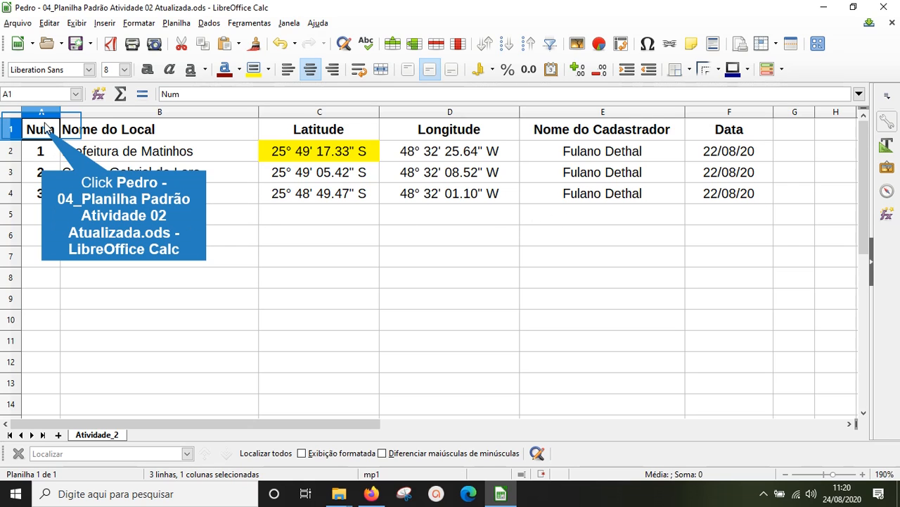
Step: Remove the yellow background fill from latitude cell C2
drag(43, 129, 736, 191)
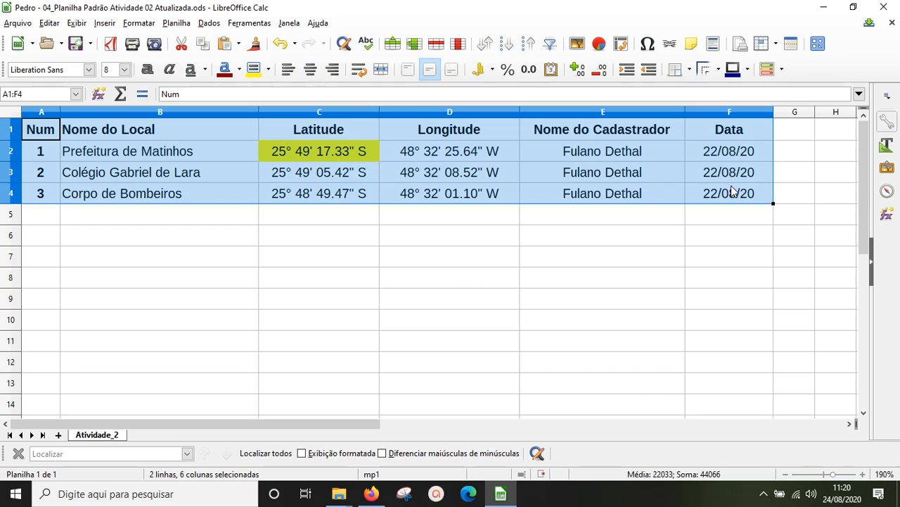
click(458, 214)
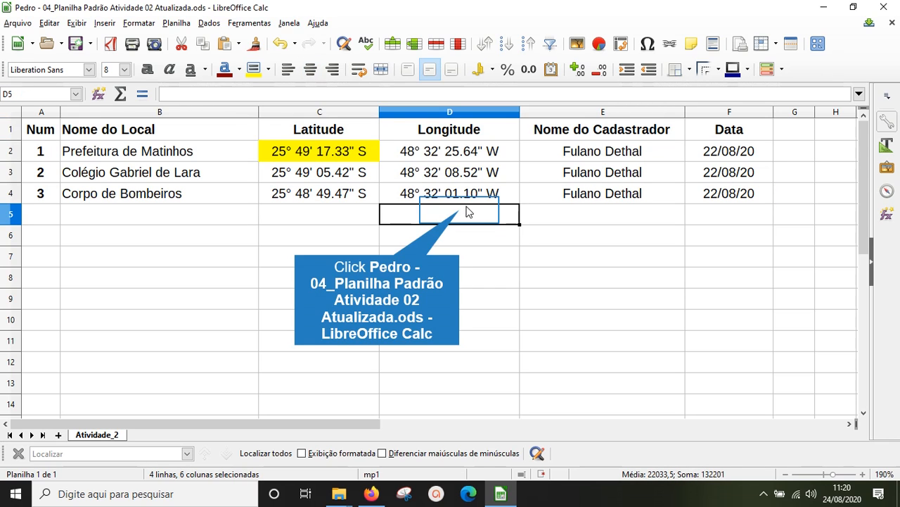
click(356, 159)
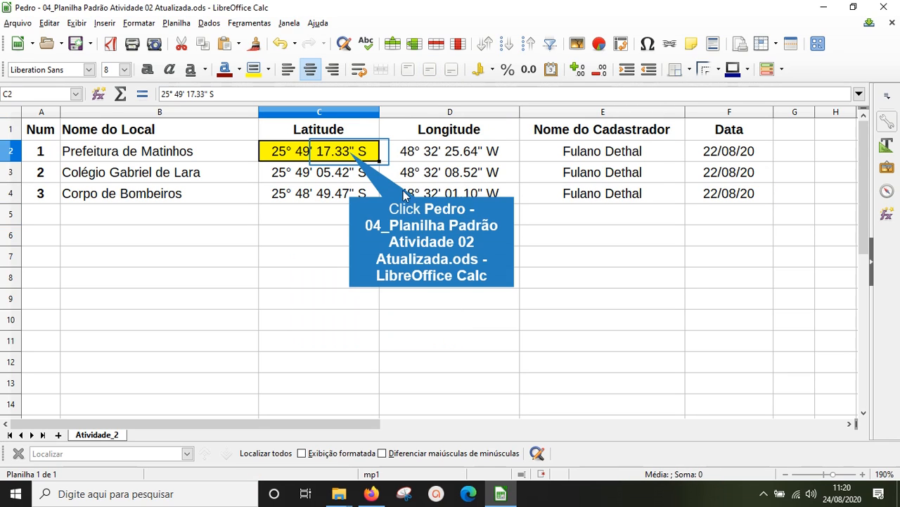
click(268, 69)
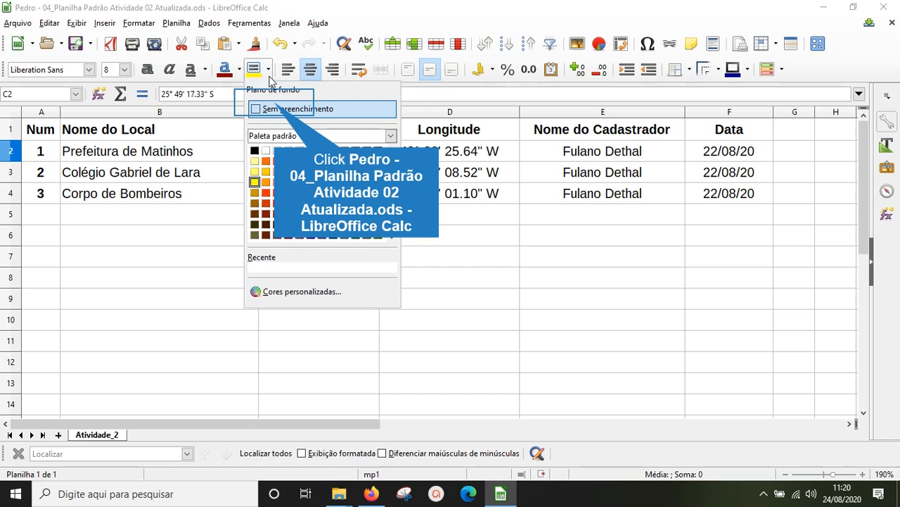
click(275, 107)
click(732, 151)
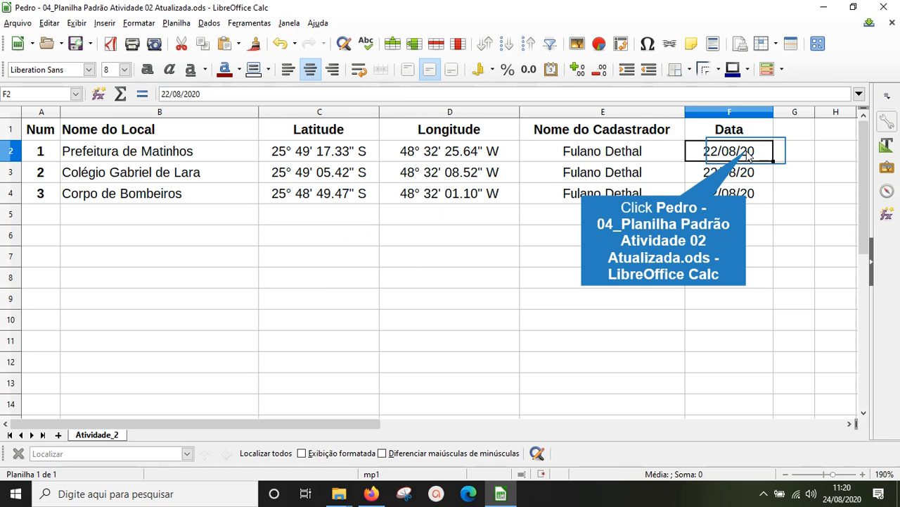
key(Left)
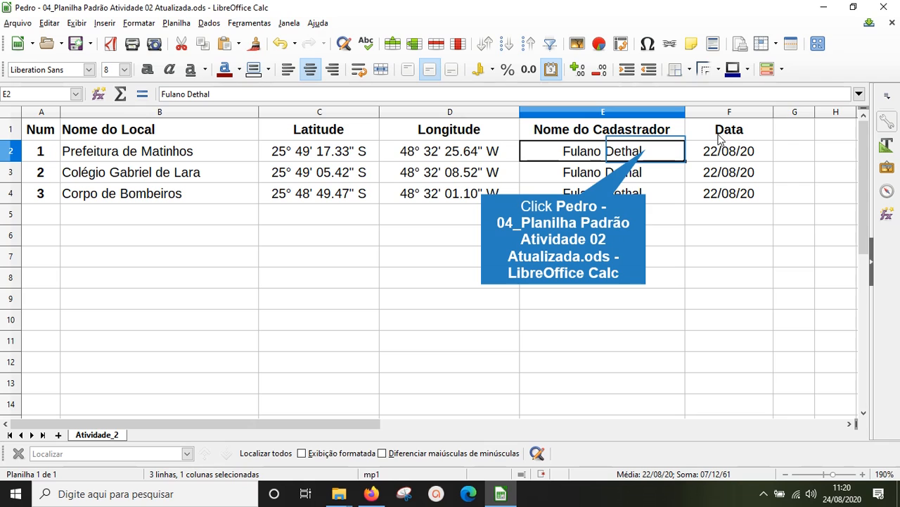
key(Left)
key(Left)
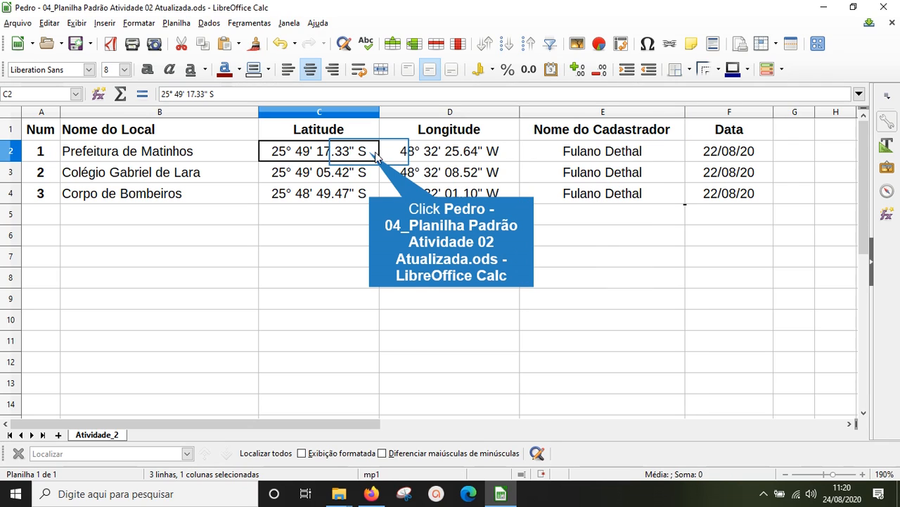
key(Down)
key(Left)
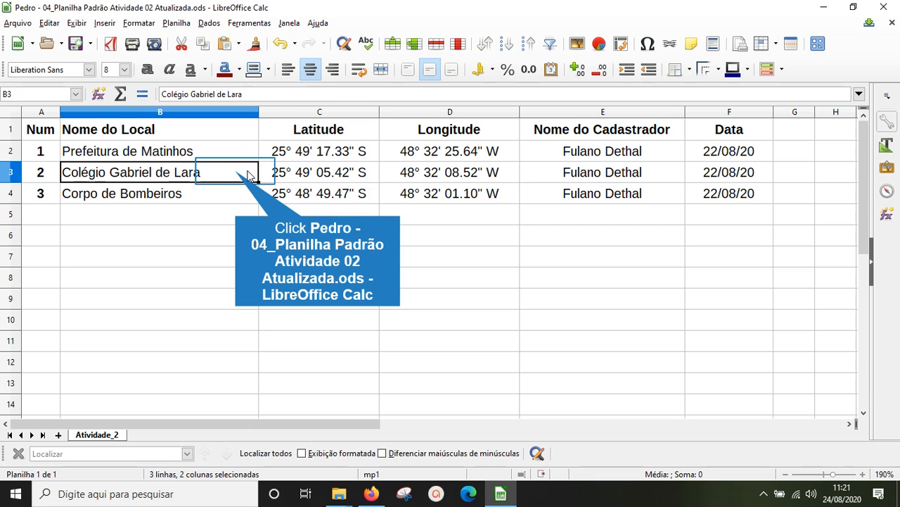
Step: Fit the width of column B to its contents
double_click(258, 109)
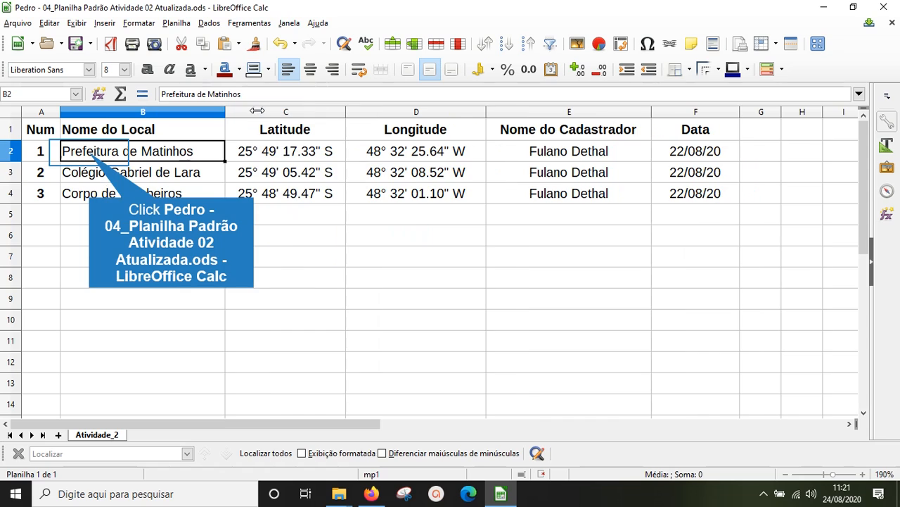
Step: Review the place names in column B and the entries across the first record
click(86, 169)
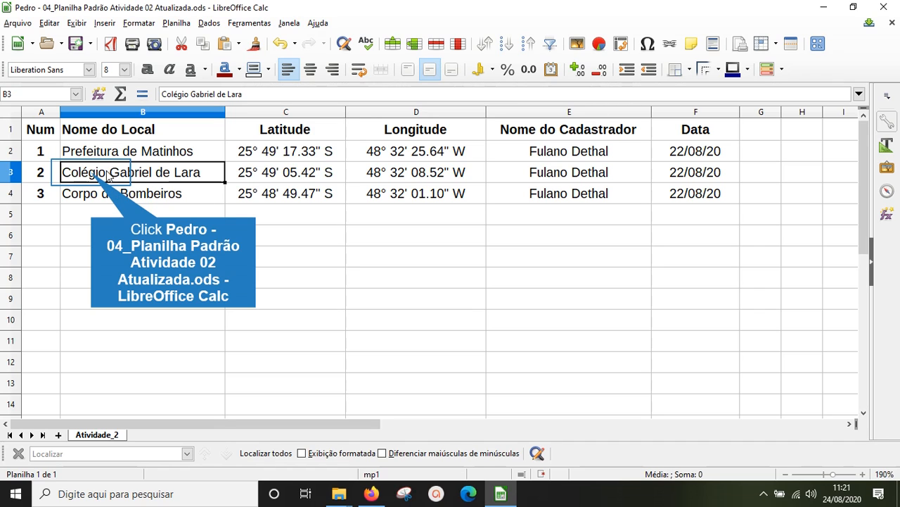
key(Down)
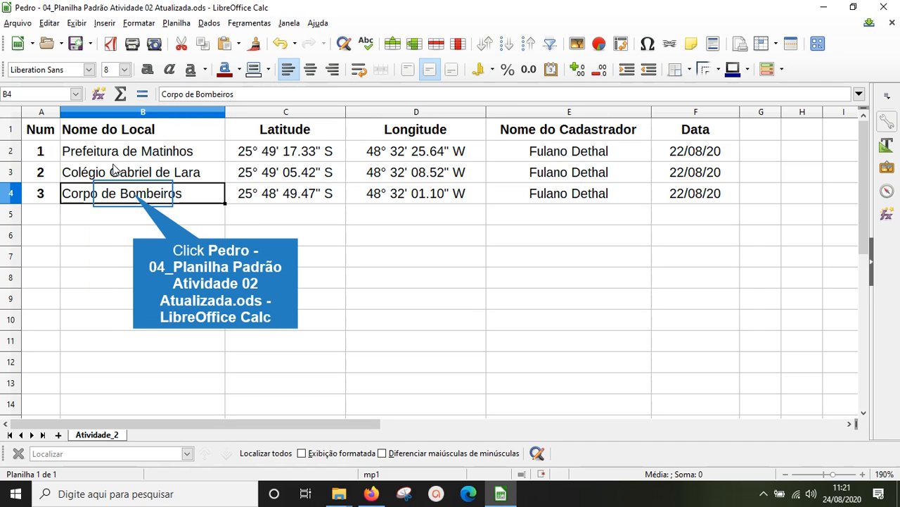
key(Up)
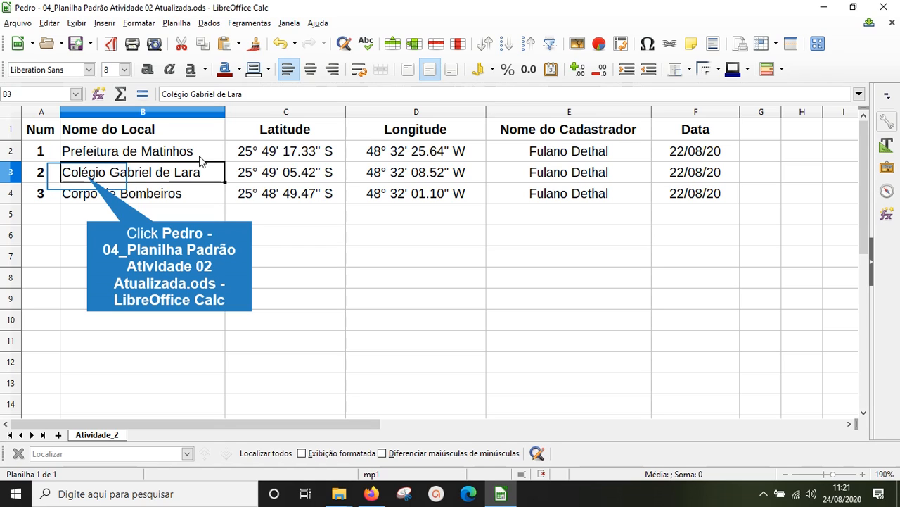
key(Return)
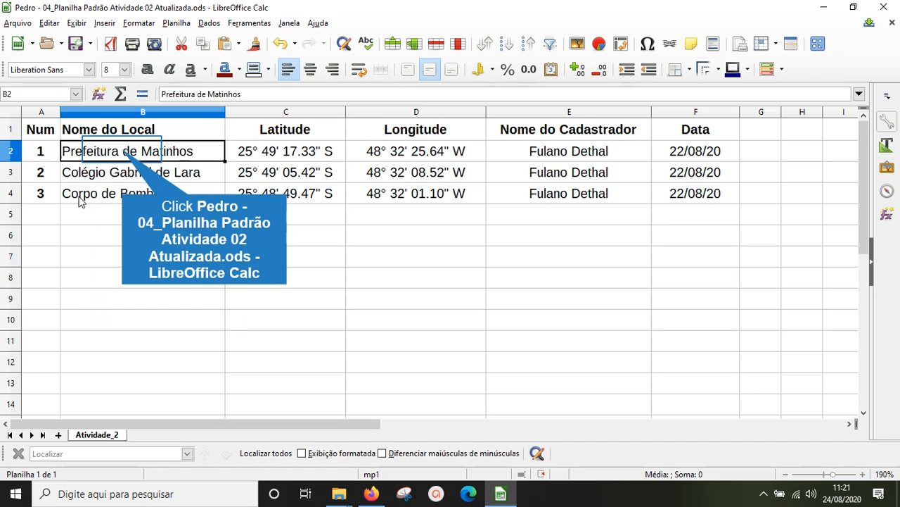
key(Up)
key(Up)
key(Right)
key(Right)
key(Right)
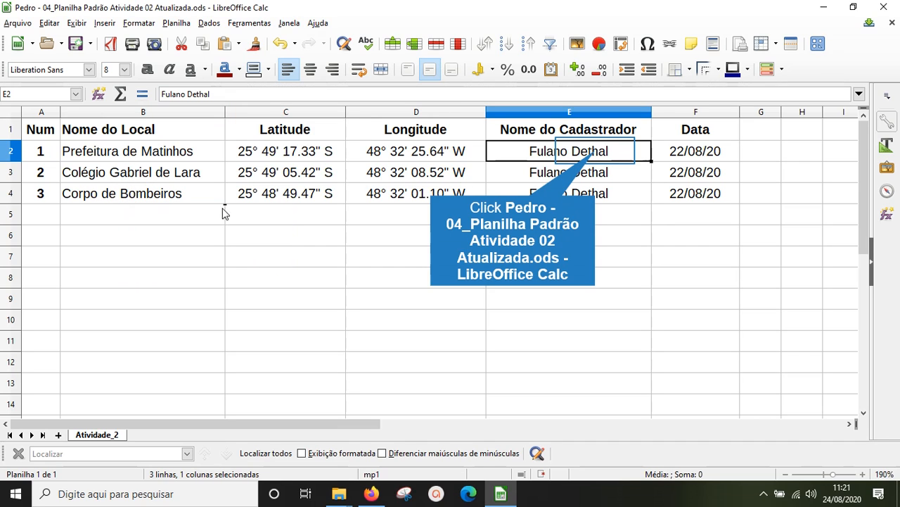
key(Left)
key(Left)
key(Left)
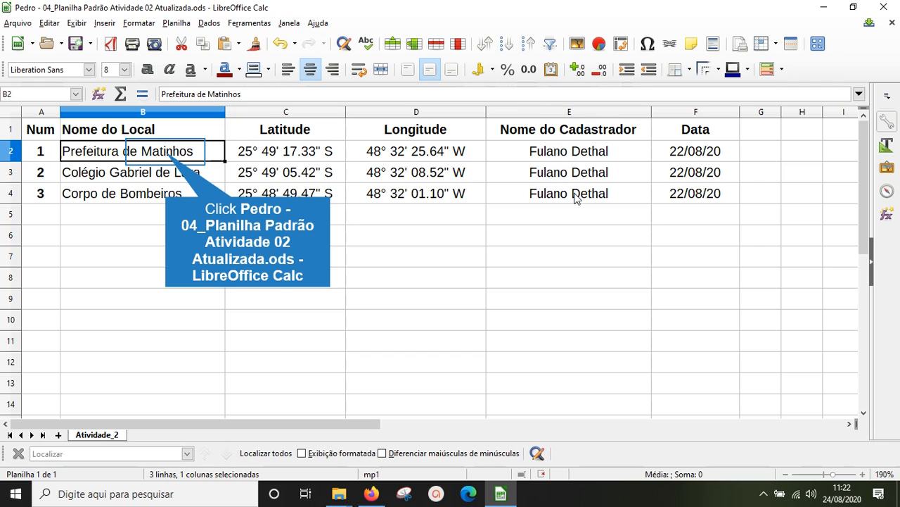
Step: Select the place names B2:B4 and save the spreadsheet under its existing name
drag(140, 193, 148, 155)
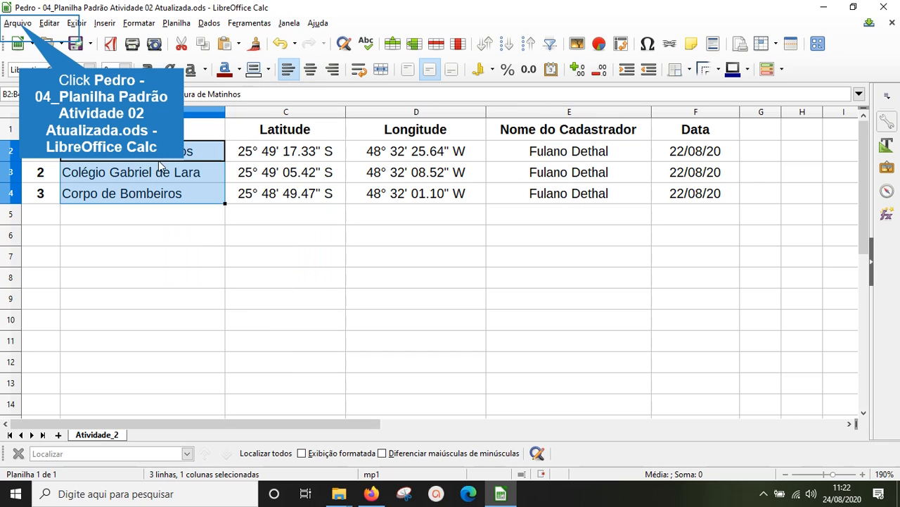
click(20, 24)
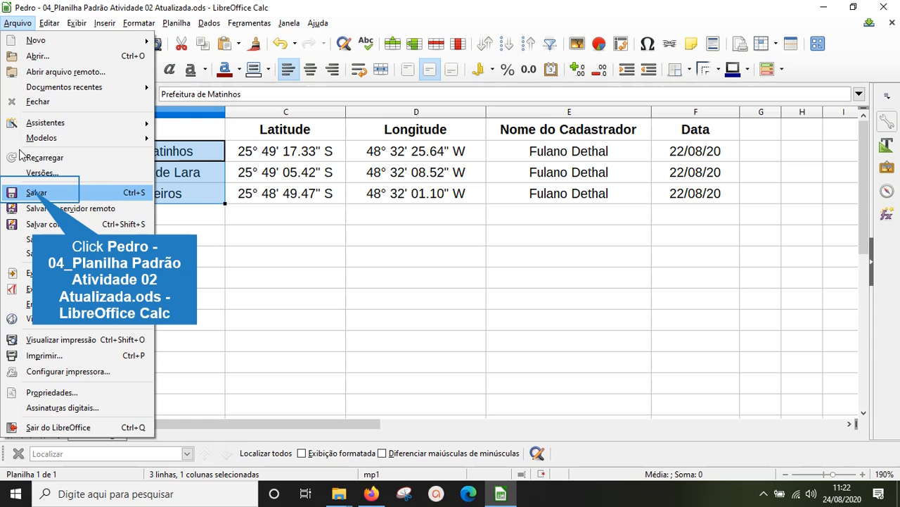
click(33, 191)
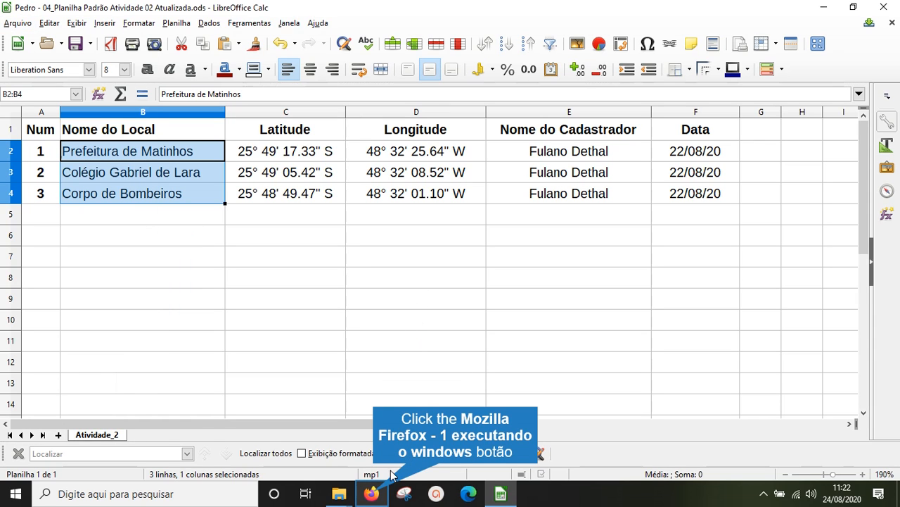
Step: Switch to Google My Maps in Firefox and delete the previously imported 04_Planilha Padrão Atividade layer from the Aula 20 Agosto map
click(385, 495)
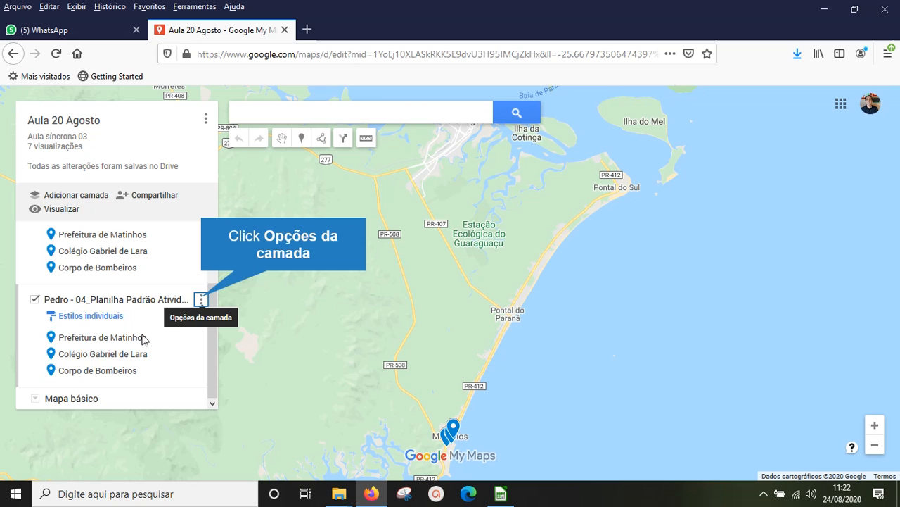
click(200, 300)
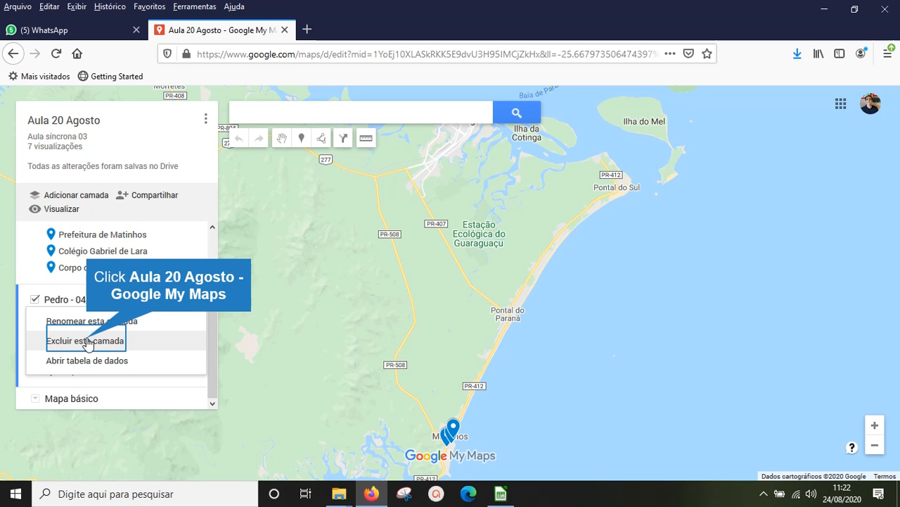
click(85, 341)
click(385, 307)
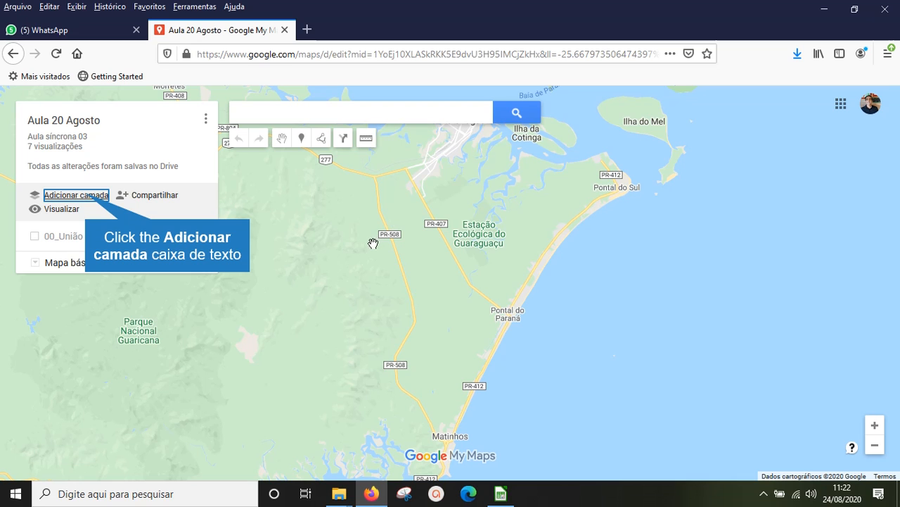
Step: Add a new layer to the map and import the student's "04_Planilha Padrão Atividade 02 Atualizada.ods" file into it from the device
click(86, 199)
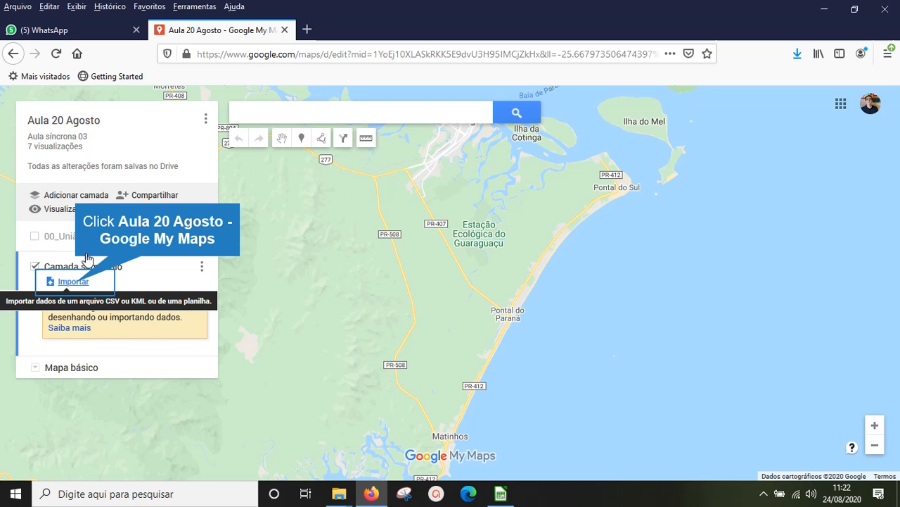
click(77, 283)
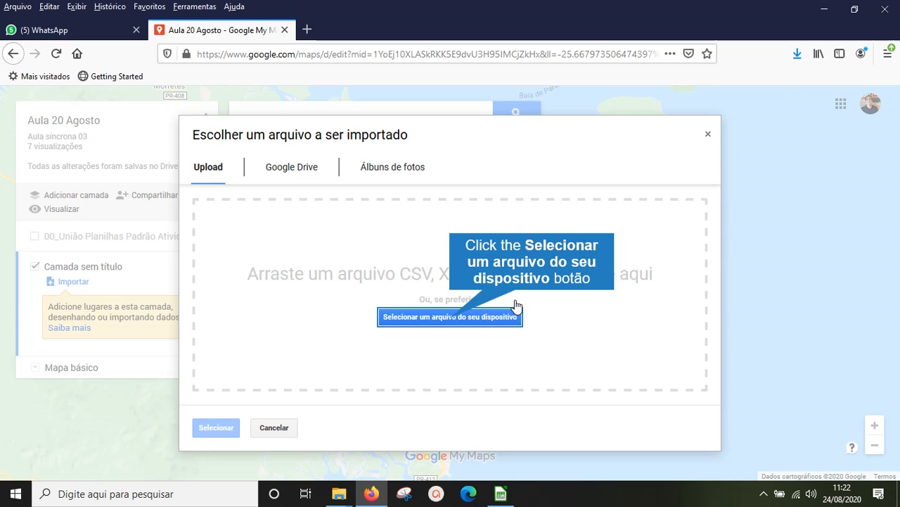
click(450, 318)
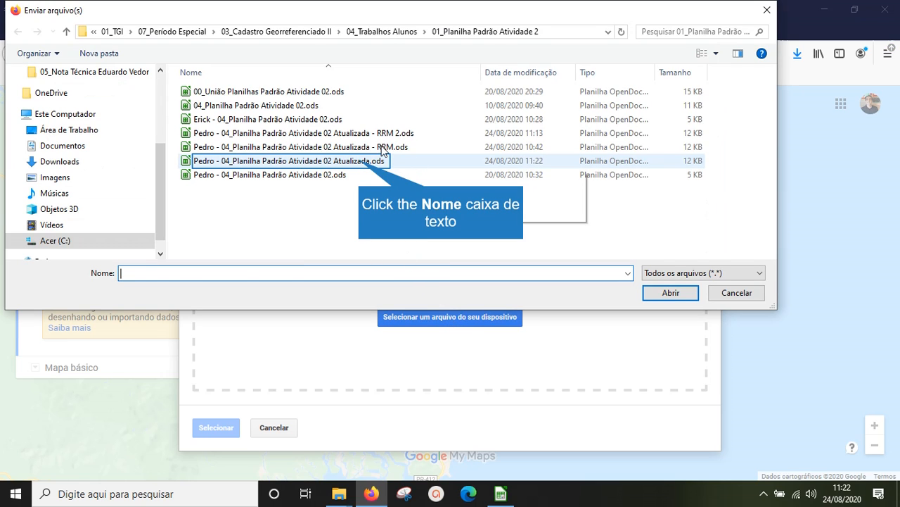
click(361, 161)
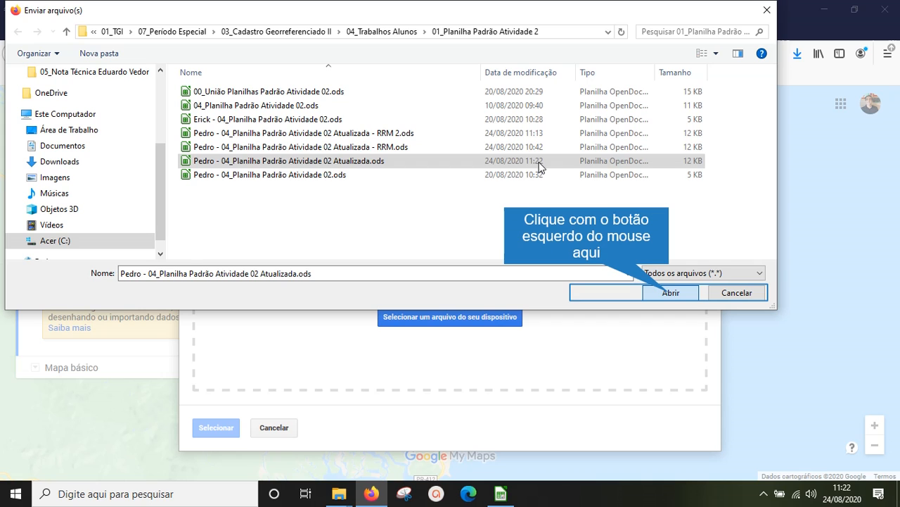
click(668, 294)
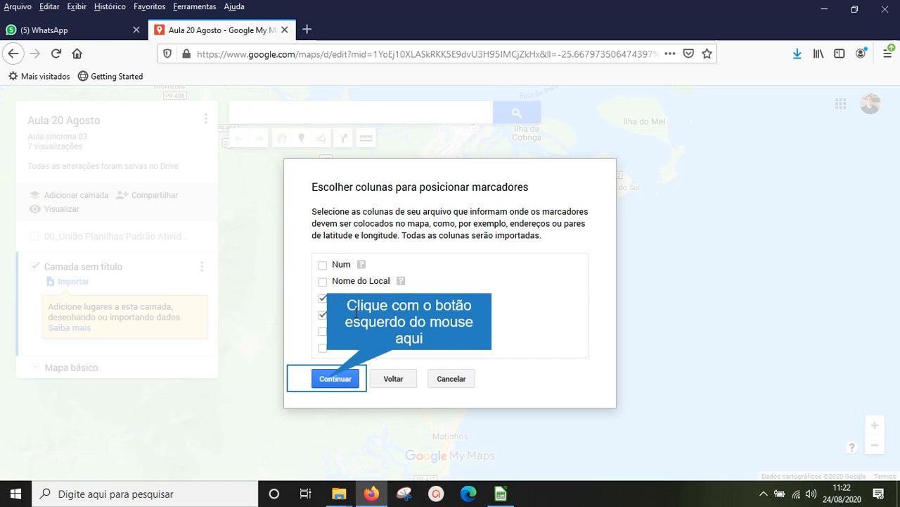
Step: Accept Latitude and Longitude as the position columns, use Nome do Local as the marker title, and finish the import
click(331, 384)
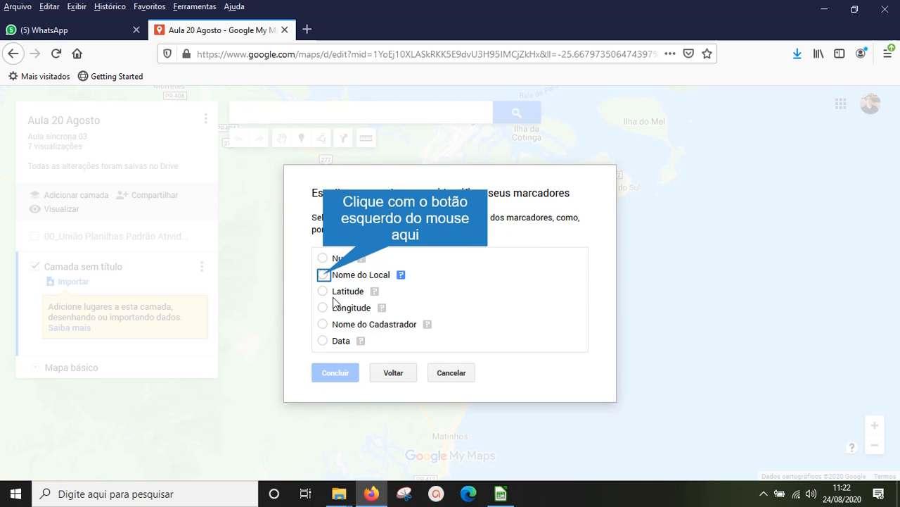
click(323, 274)
click(333, 371)
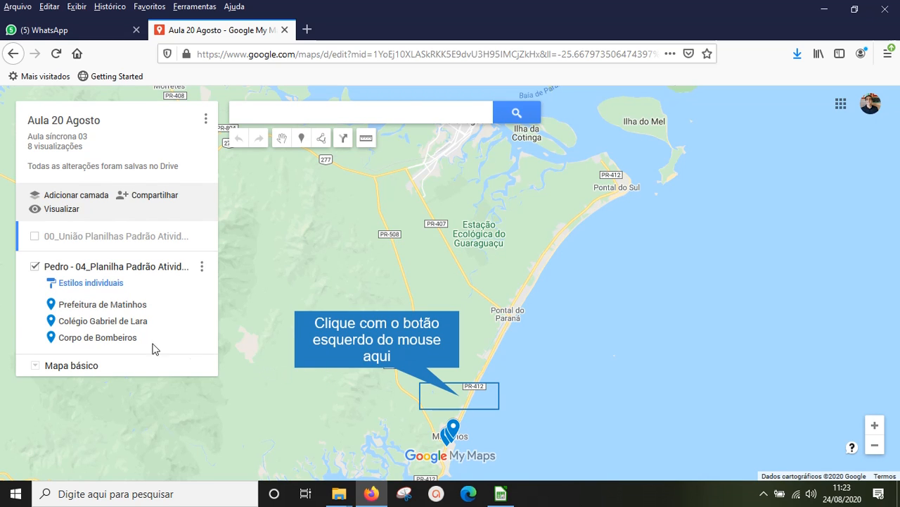
click(461, 395)
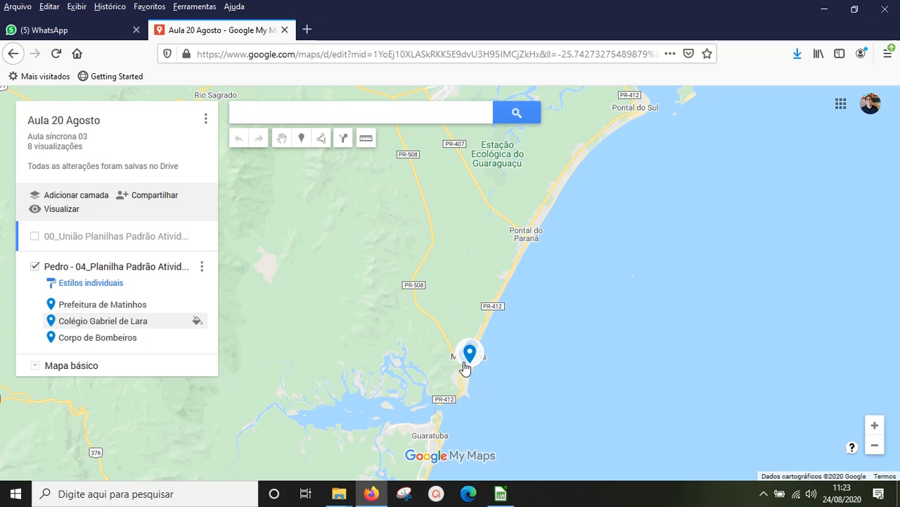
Step: Examine the three imported markers around Matinhos and compare them with the table A1:F4 in LibreOffice Calc, returning to the map in Firefox
scroll(464, 368, up, 5)
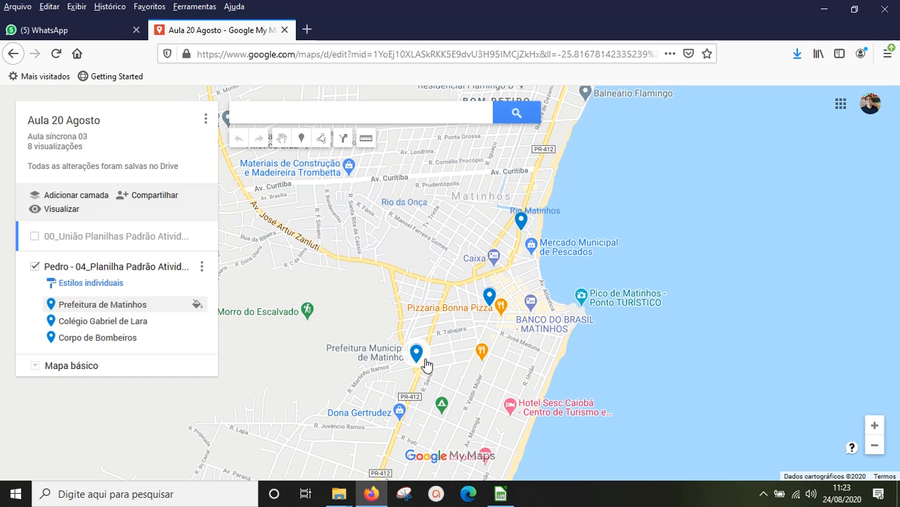
scroll(420, 359, up, 1)
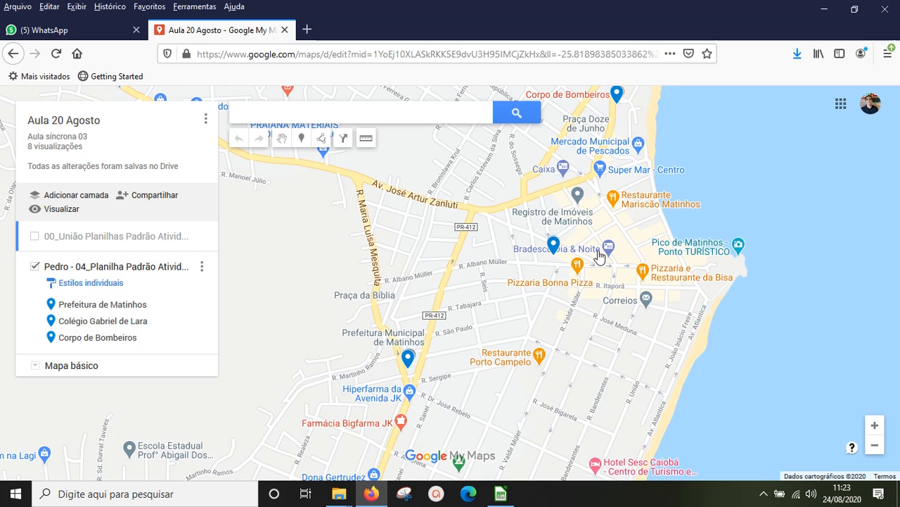
click(500, 492)
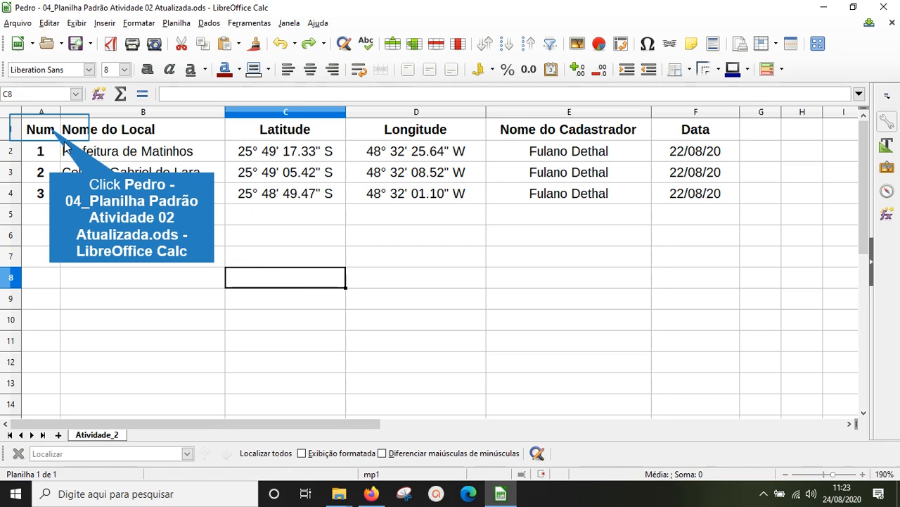
drag(53, 134, 704, 186)
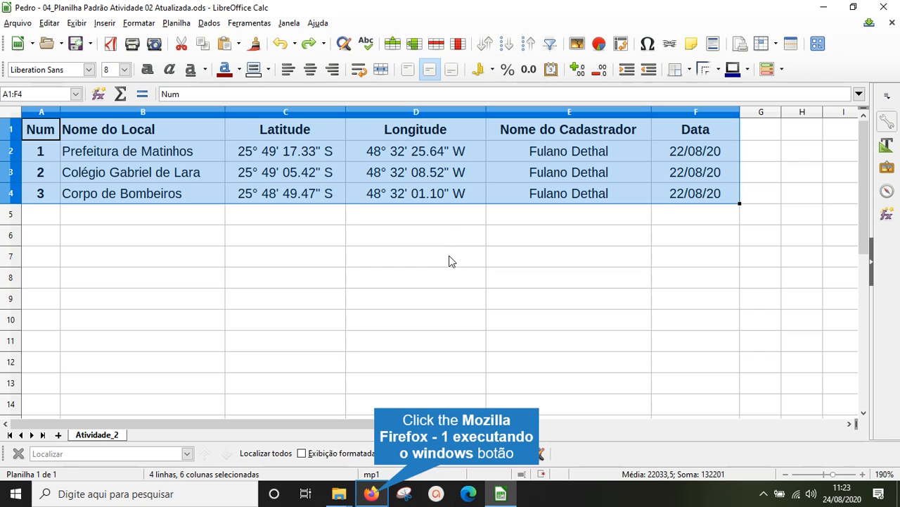
click(375, 492)
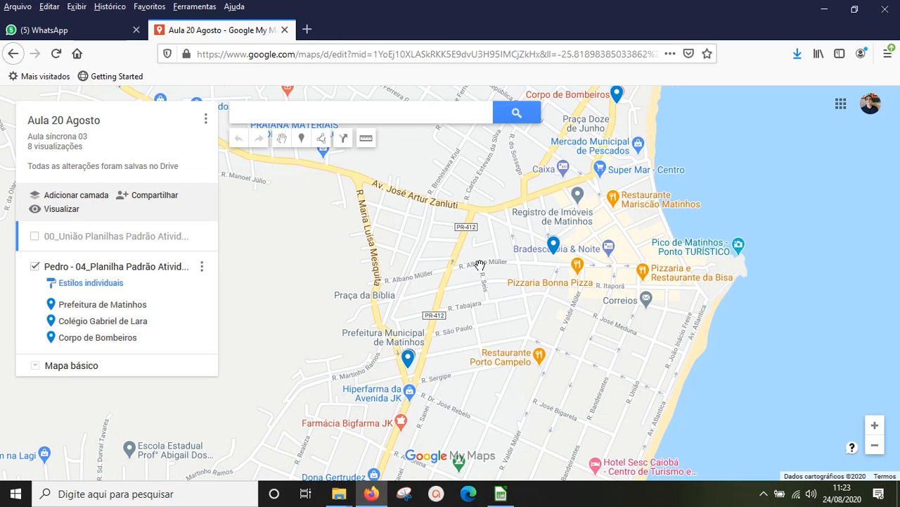
scroll(486, 265, up, 2)
scroll(489, 265, down, 2)
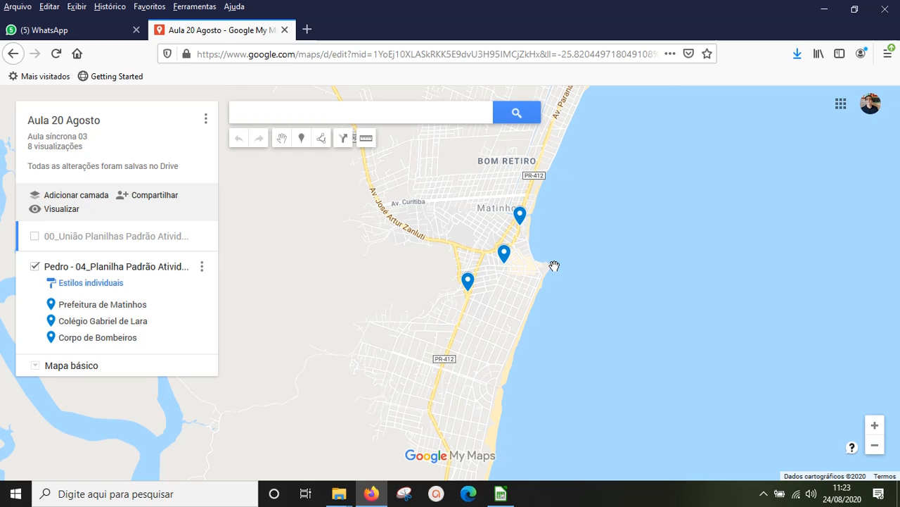
Step: Switch to LibreOffice Calc, select the data rows A2:F4, and return to Firefox to check the matching markers on the map
click(501, 492)
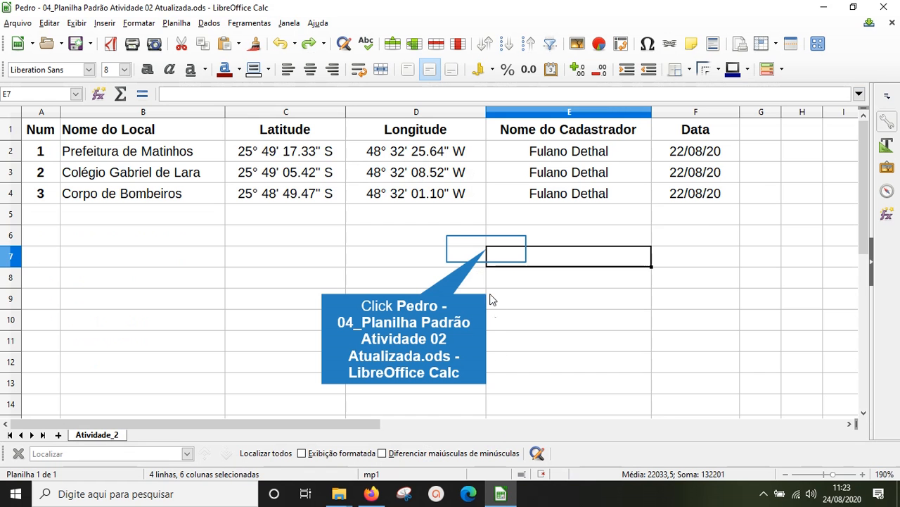
click(730, 193)
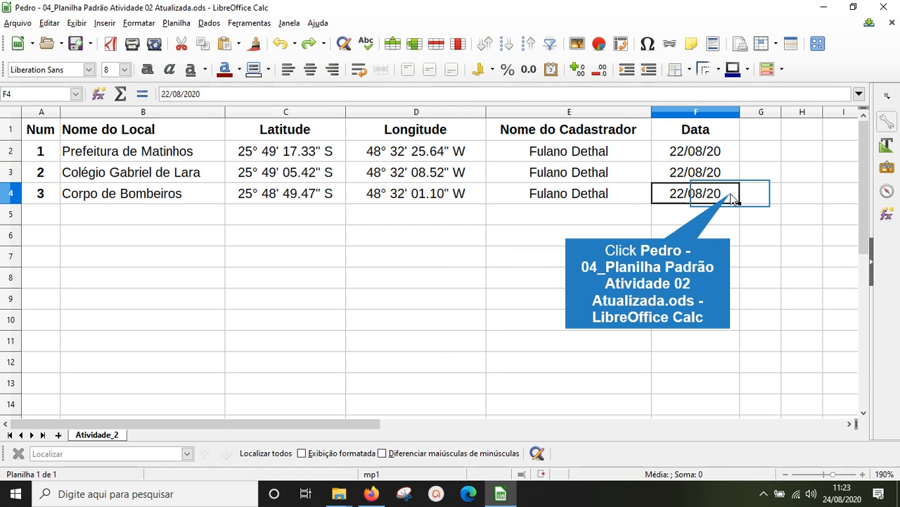
drag(732, 199, 53, 158)
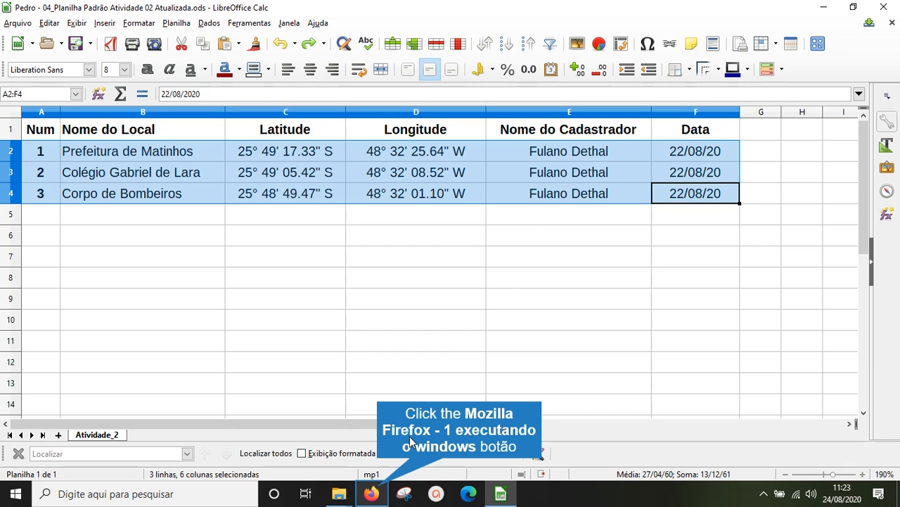
click(375, 492)
scroll(471, 314, down, 1)
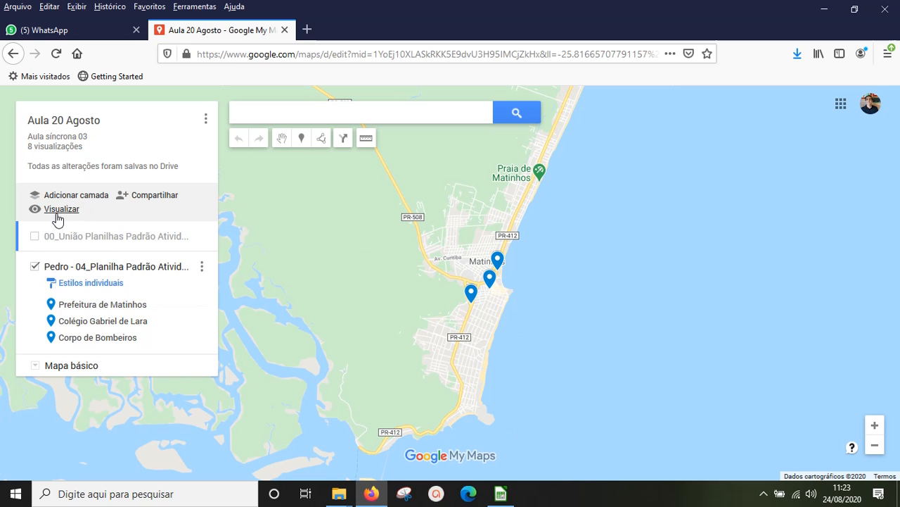
Step: Preview the map as viewers see it, switch it to satellite imagery, and open the details of the Colégio Gabriel de Lara marker
click(56, 213)
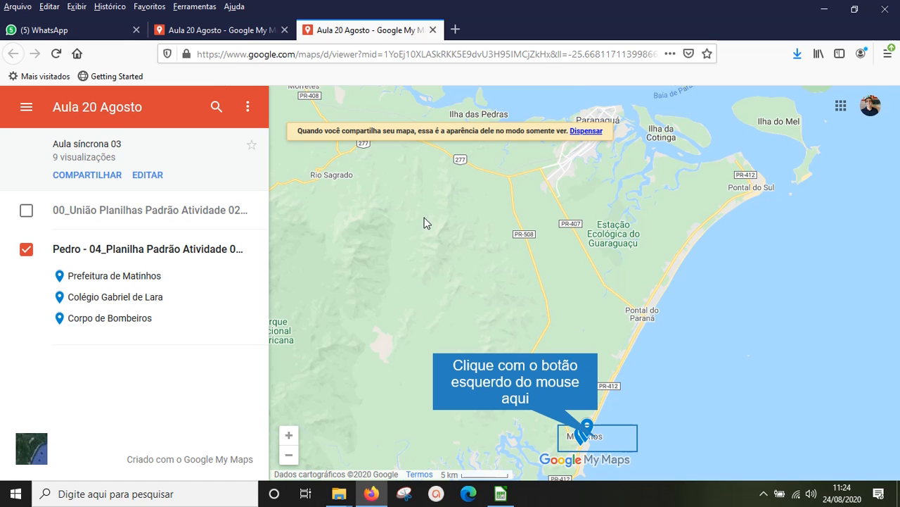
click(595, 436)
scroll(600, 372, up, 3)
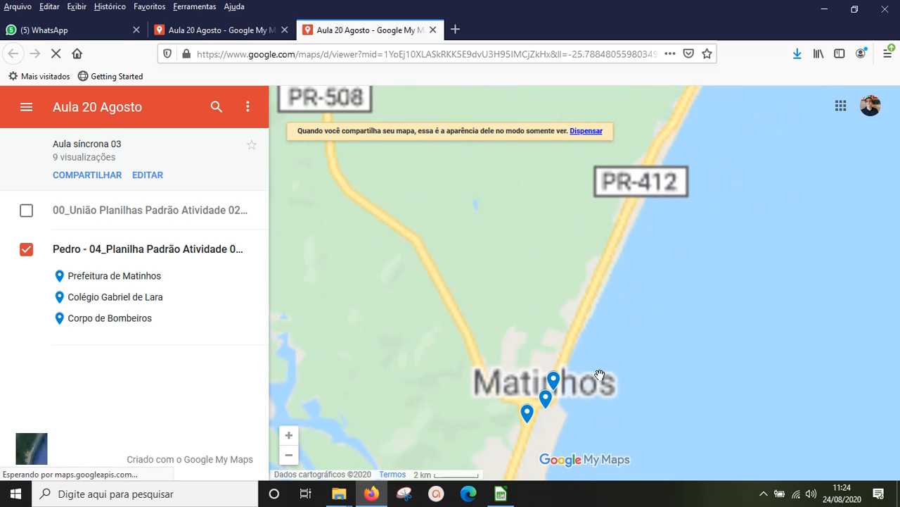
scroll(508, 411, up, 1)
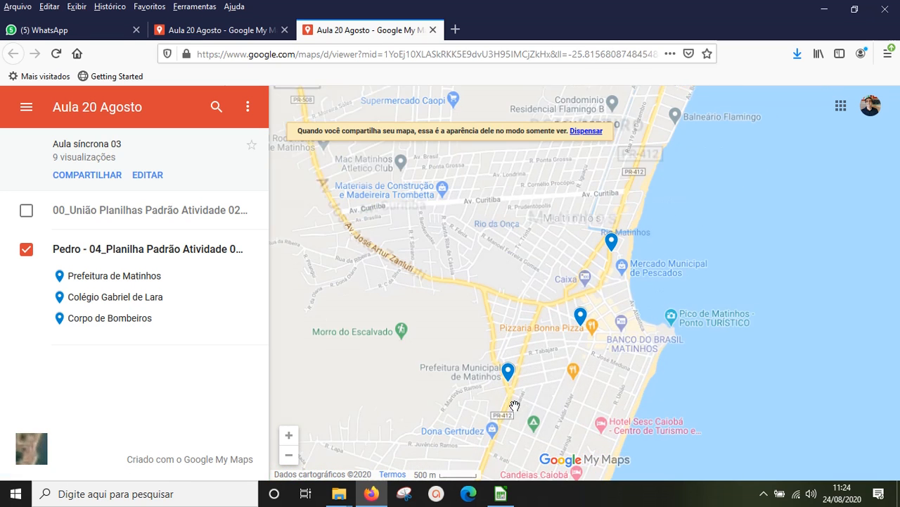
scroll(574, 375, down, 2)
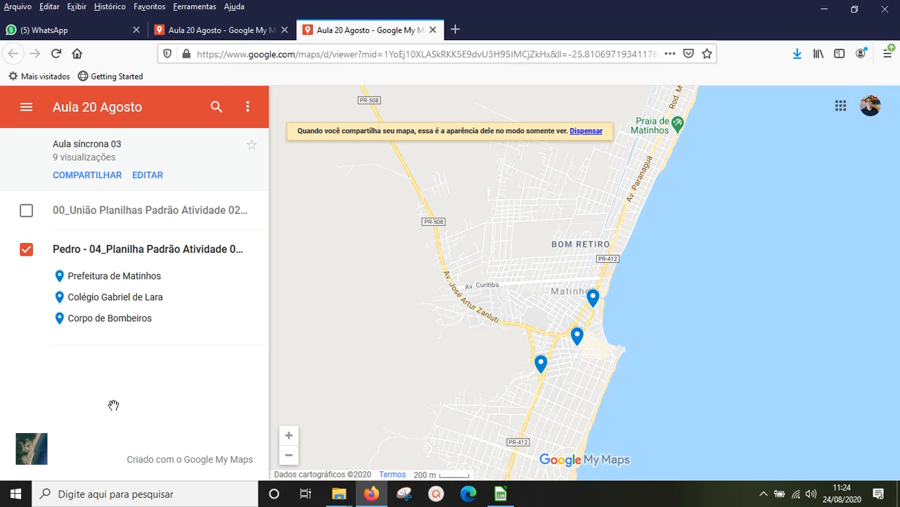
click(34, 449)
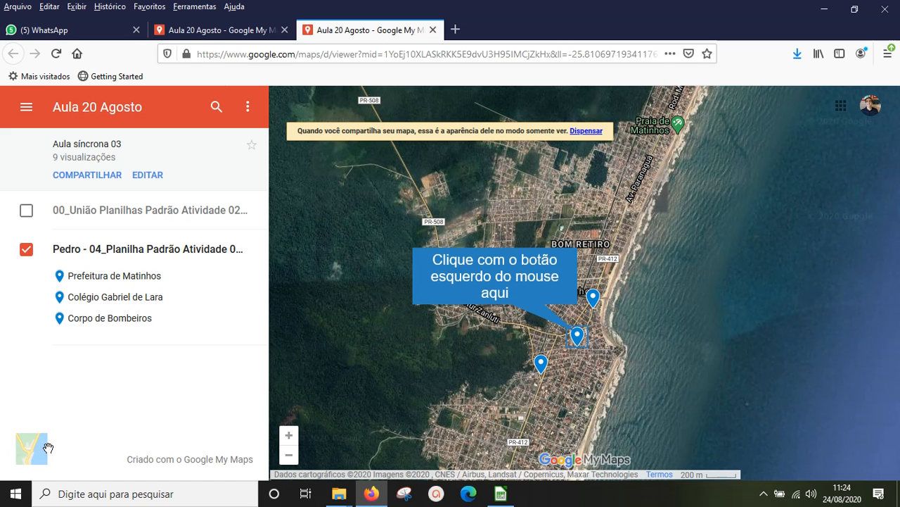
click(577, 336)
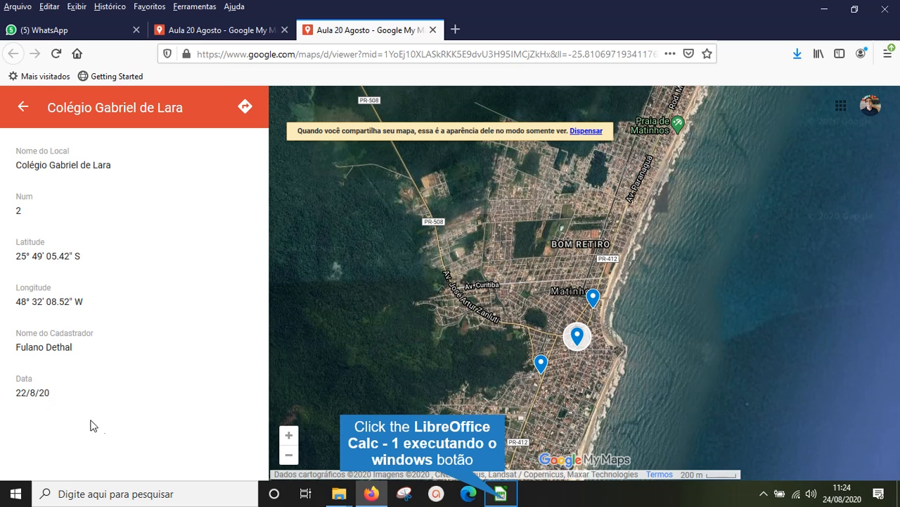
Step: Go through the spreadsheet columns from Num to Data in LibreOffice Calc and compare them with the marker's fields in Firefox
click(500, 493)
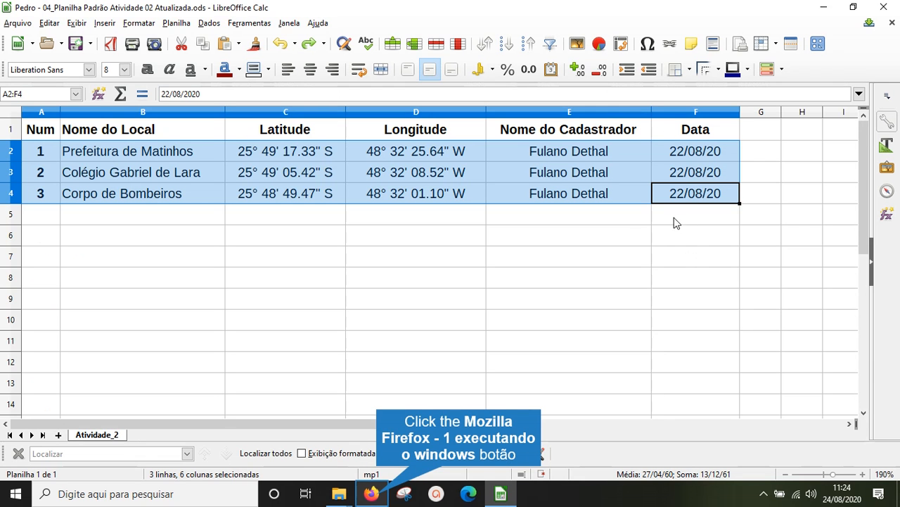
click(371, 493)
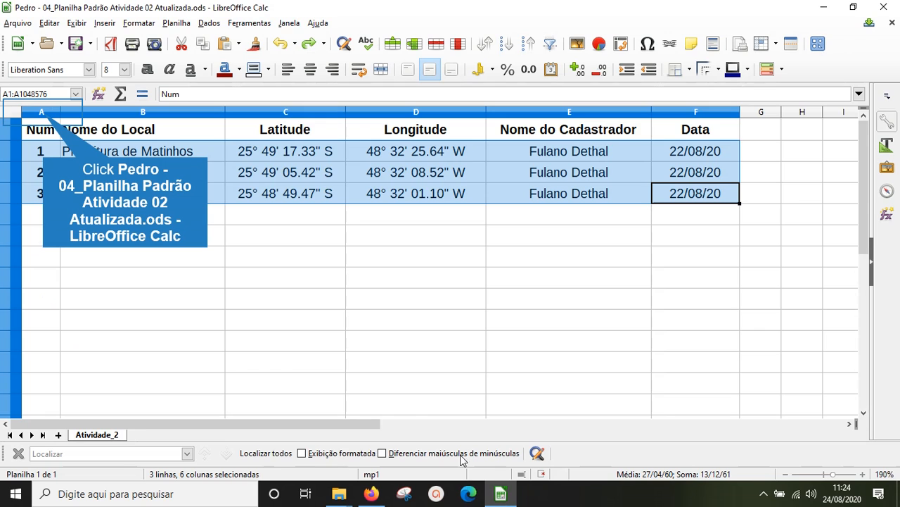
click(501, 493)
click(143, 112)
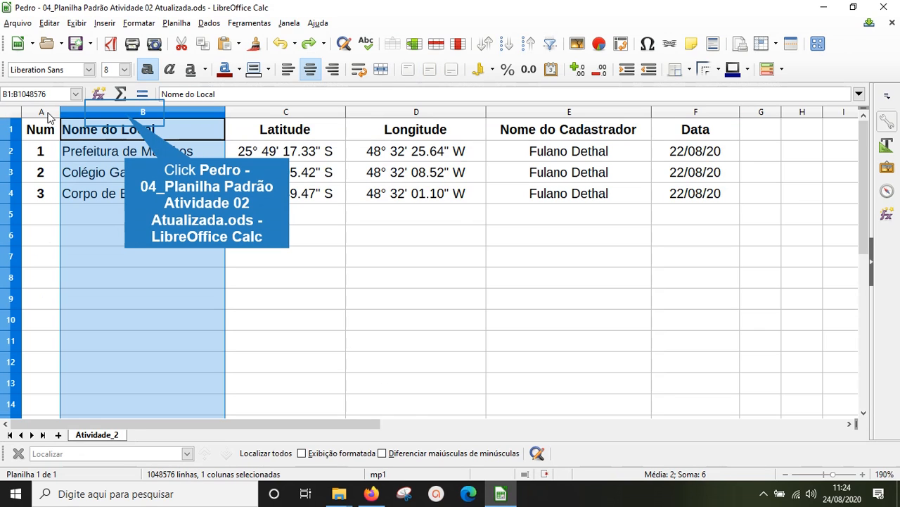
click(285, 112)
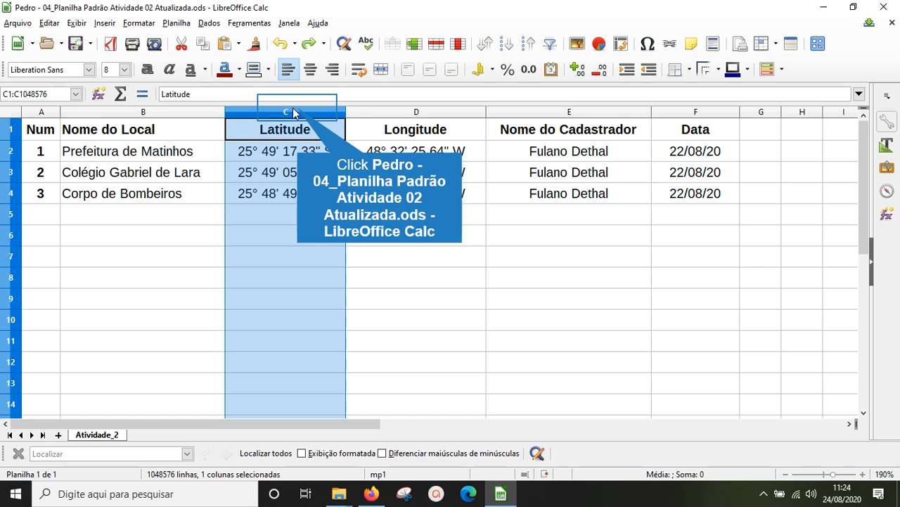
click(410, 114)
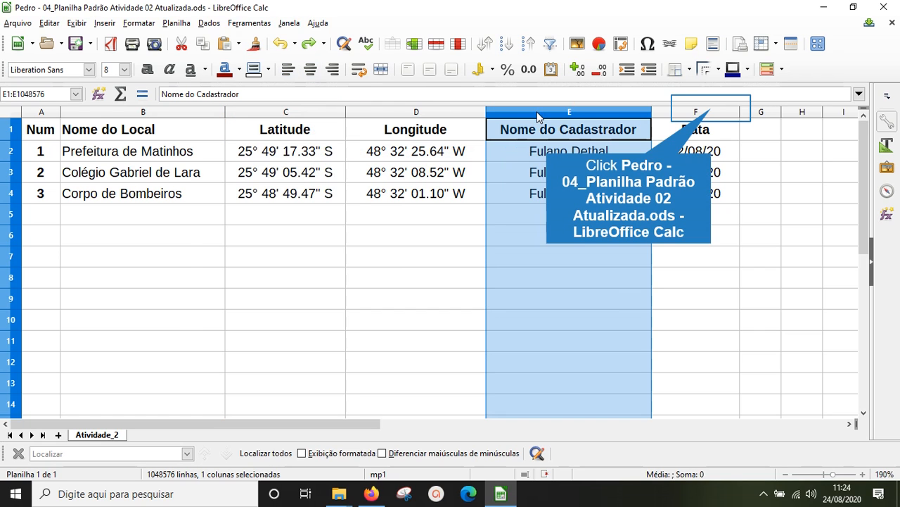
click(707, 113)
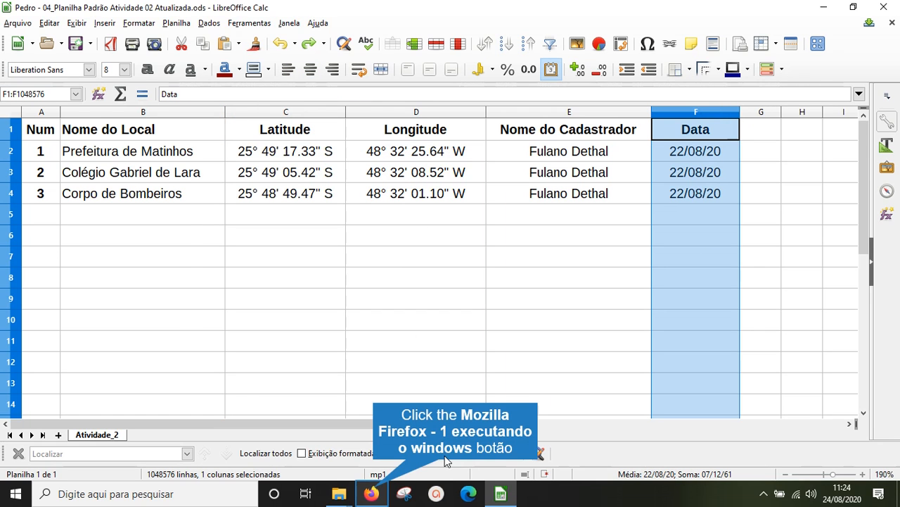
click(371, 493)
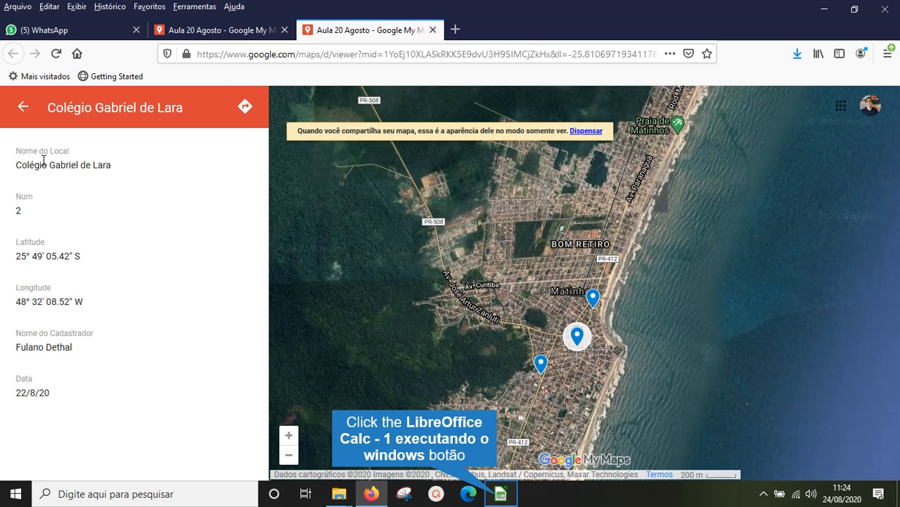
Step: Switch to LibreOffice Calc and insert an empty column before the Nome do Cadastrador column
click(501, 493)
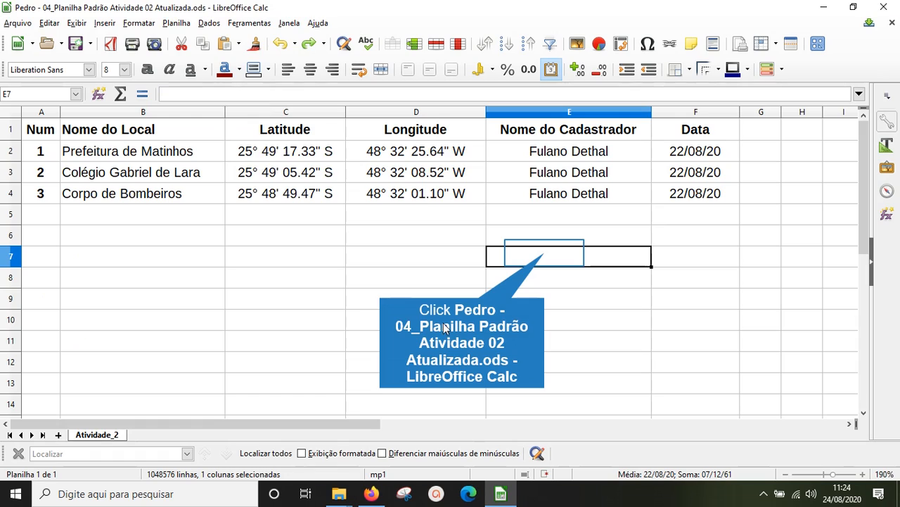
click(571, 113)
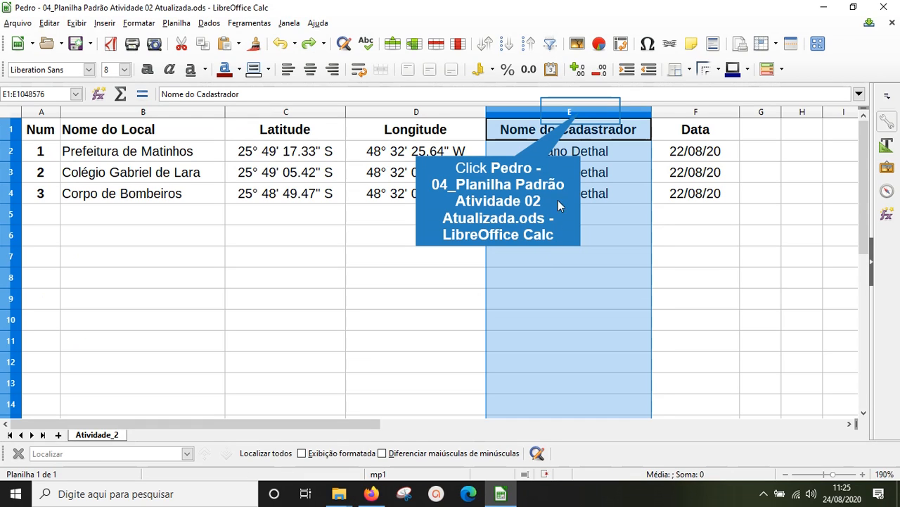
right_click(581, 114)
click(622, 187)
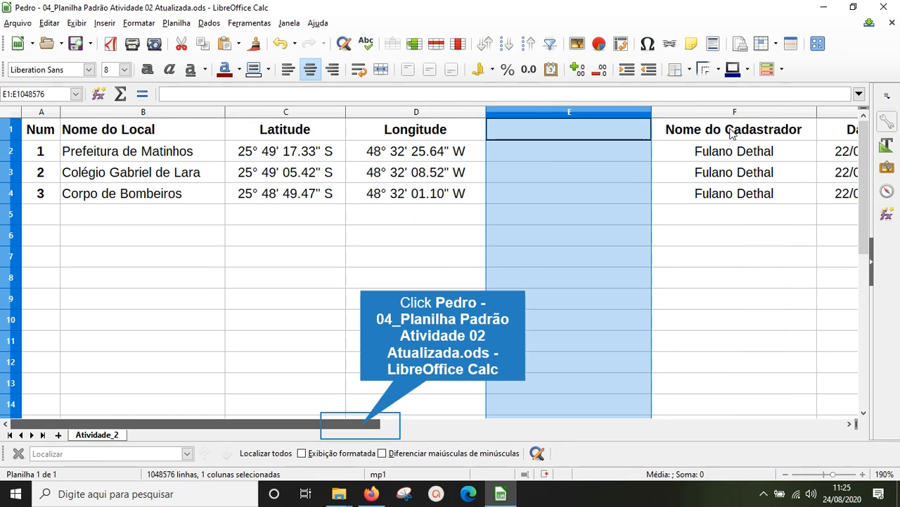
Step: Move the Data column from column G into the empty column E, ahead of Nome do Cadastrador
click(837, 112)
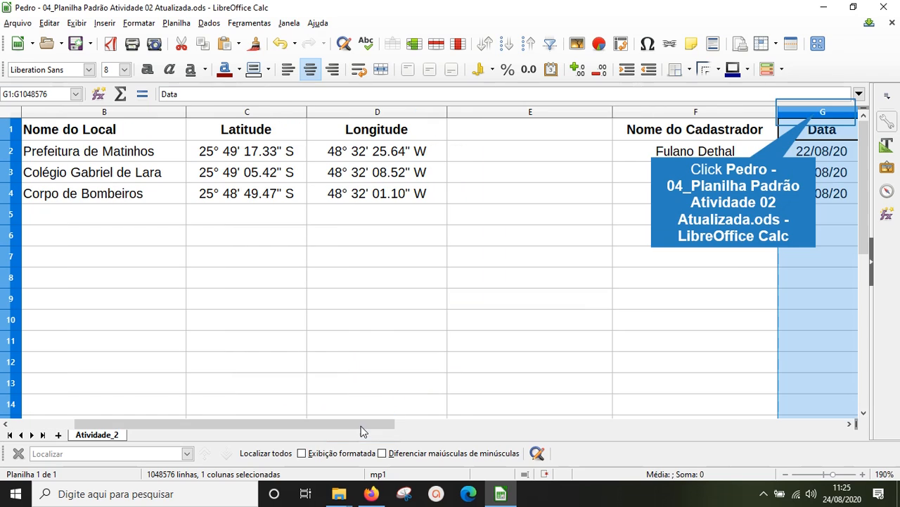
right_click(816, 114)
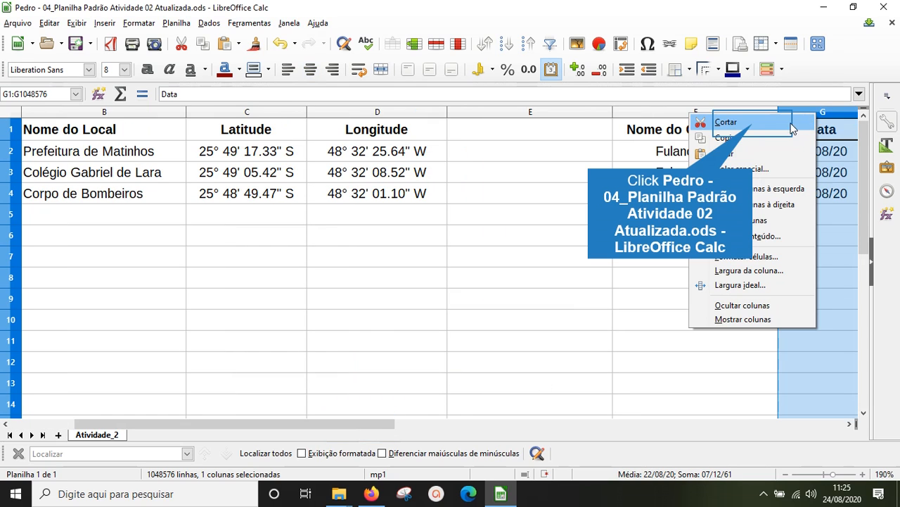
click(750, 130)
click(512, 113)
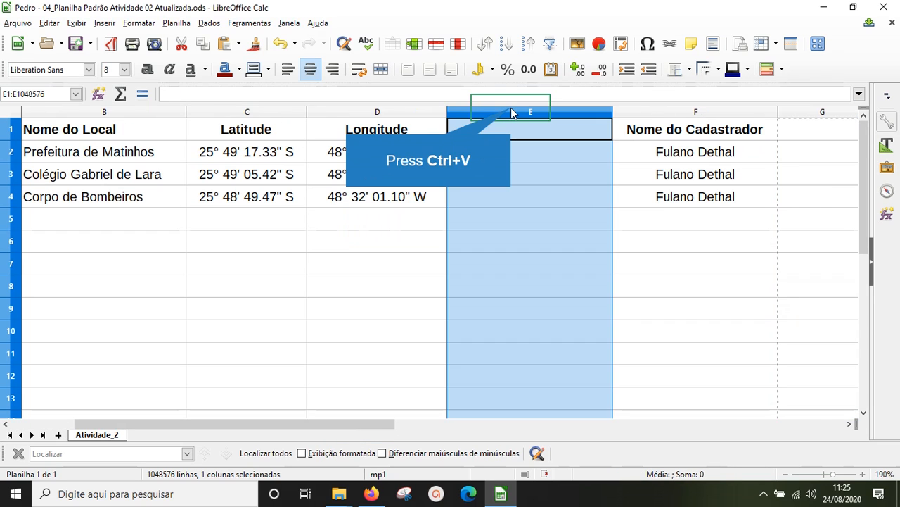
key(ctrl+v)
key(Escape)
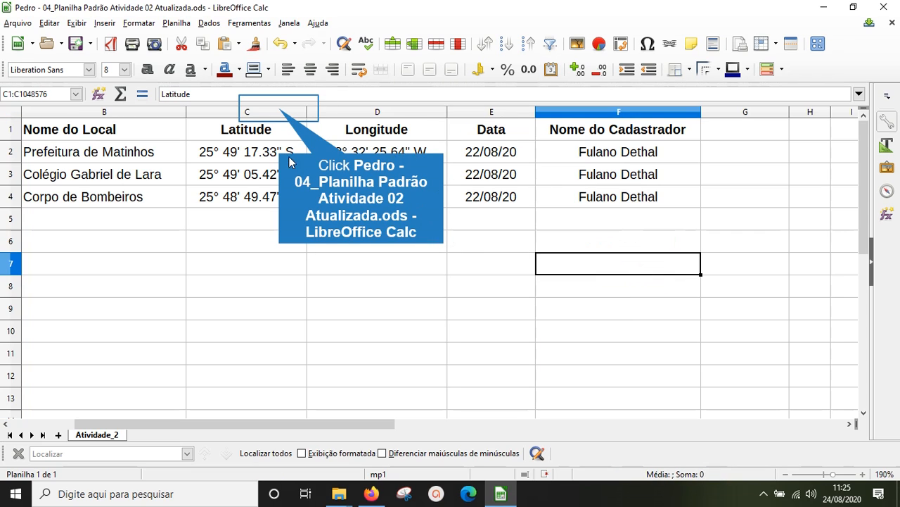
Step: Insert two empty columns before the Latitude and Longitude columns
drag(279, 111, 330, 111)
right_click(323, 110)
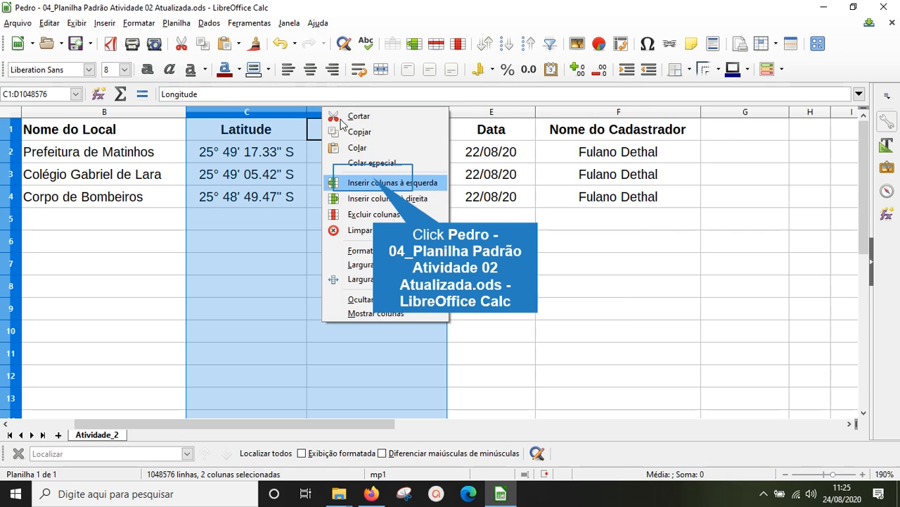
click(378, 180)
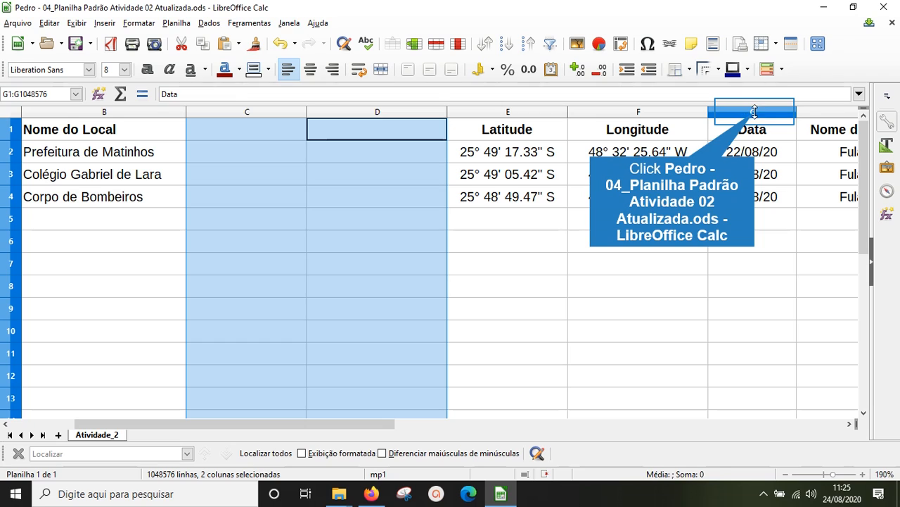
Step: Move the Data and Nome do Cadastrador columns into the empty columns C and D, ahead of Latitude
drag(742, 111, 834, 112)
key(ctrl+x)
click(236, 113)
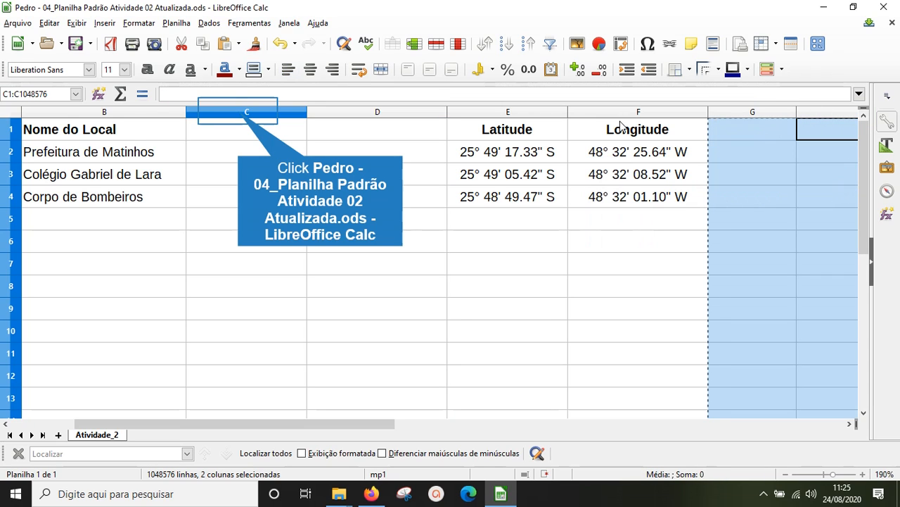
key(ctrl+v)
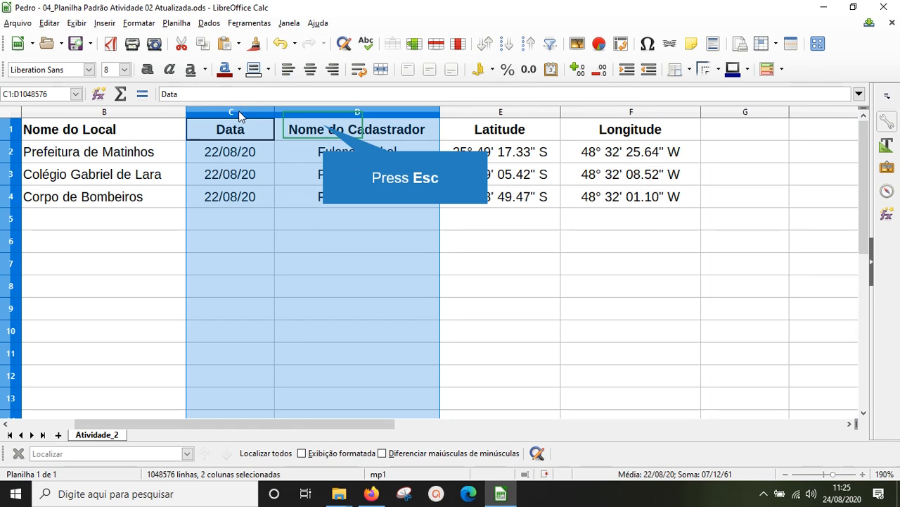
key(Escape)
click(560, 272)
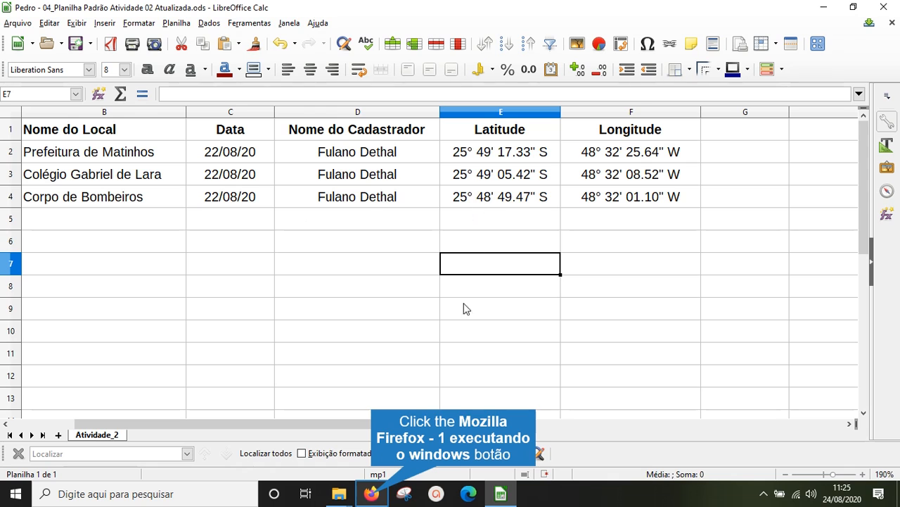
Step: Check the marker details in Firefox against the reordered table B1:F4 in LibreOffice Calc, selecting the table and the Nome do Cadastrador column
click(373, 494)
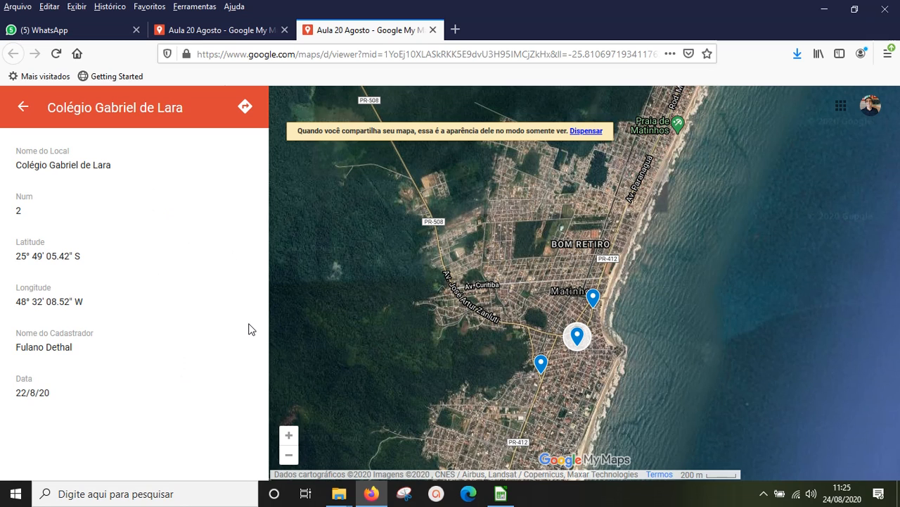
click(501, 494)
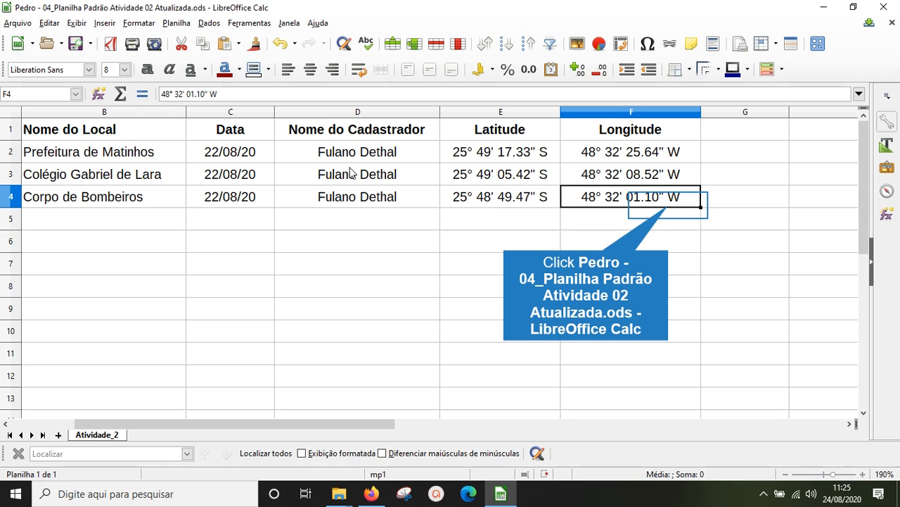
key(ctrl+Home)
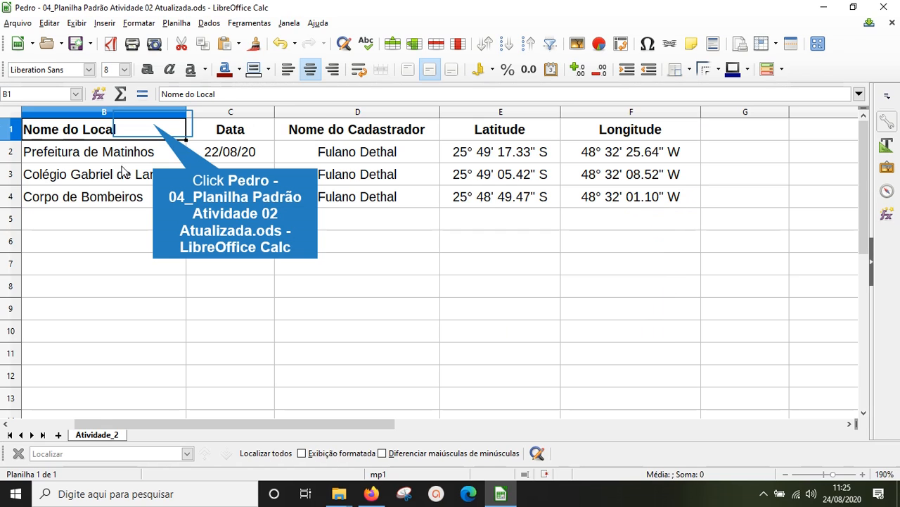
drag(154, 128, 599, 195)
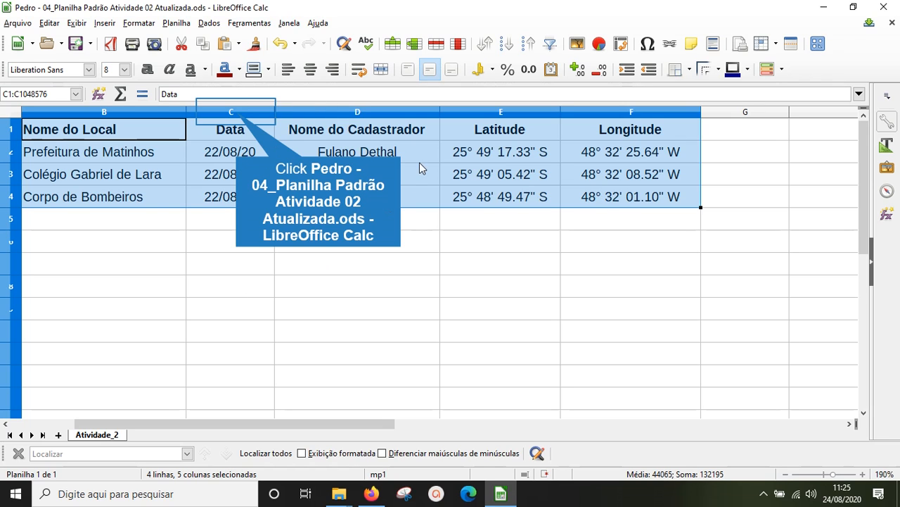
click(309, 113)
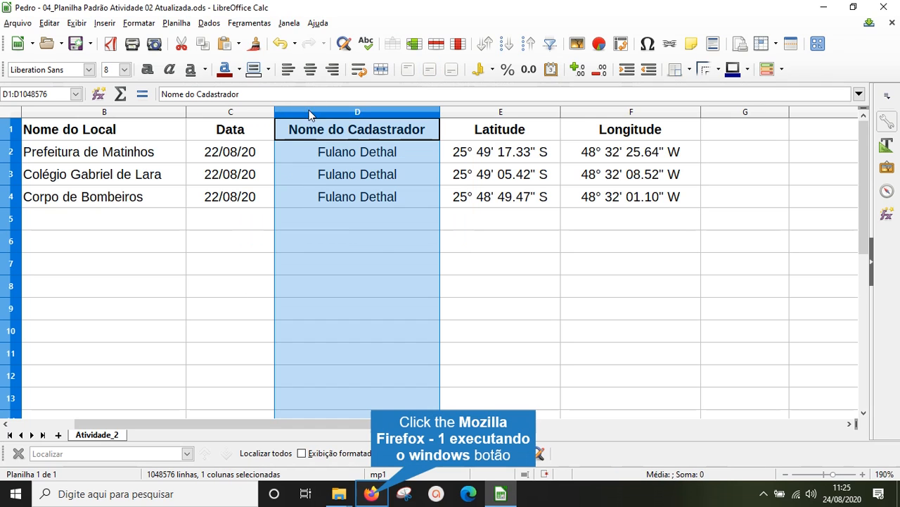